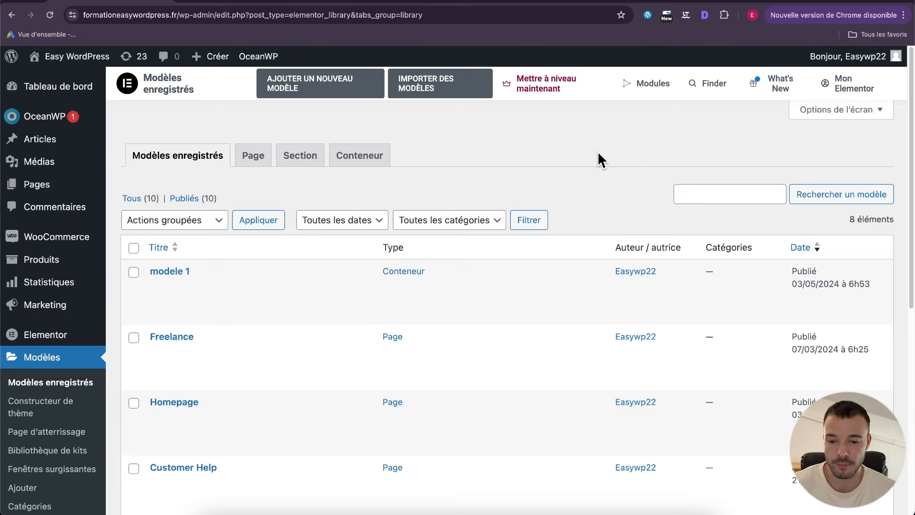
Create a new Elementor template of type Page named "Maintenance".
scroll(595, 150, "down", 3)
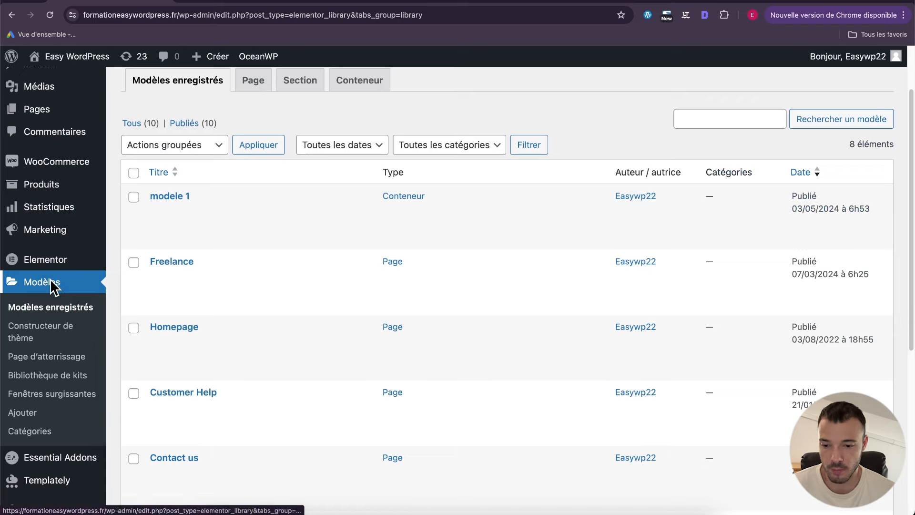
scroll(382, 248, "up", 3)
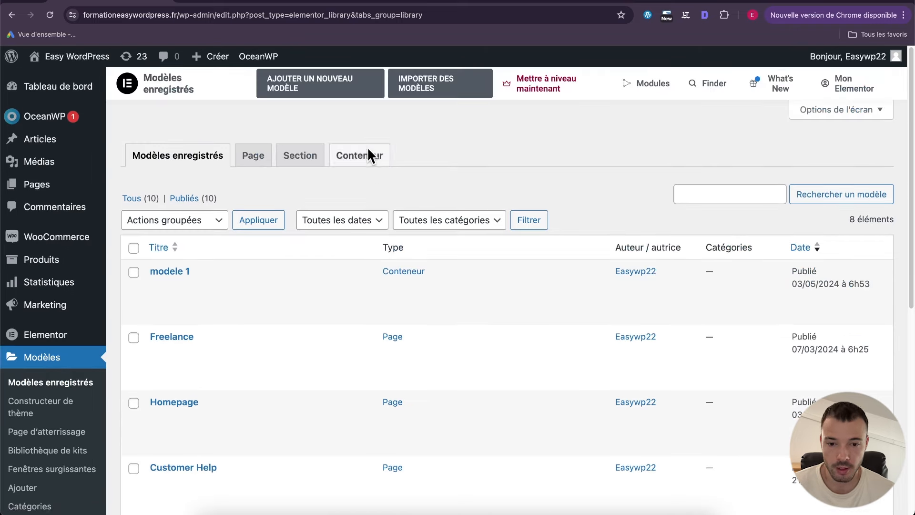
left_click(317, 85)
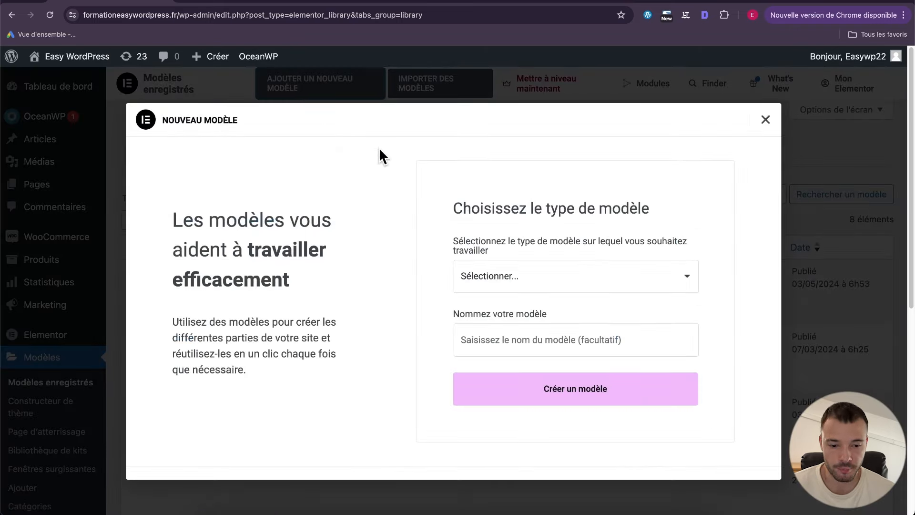
left_click(540, 277)
left_click(519, 313)
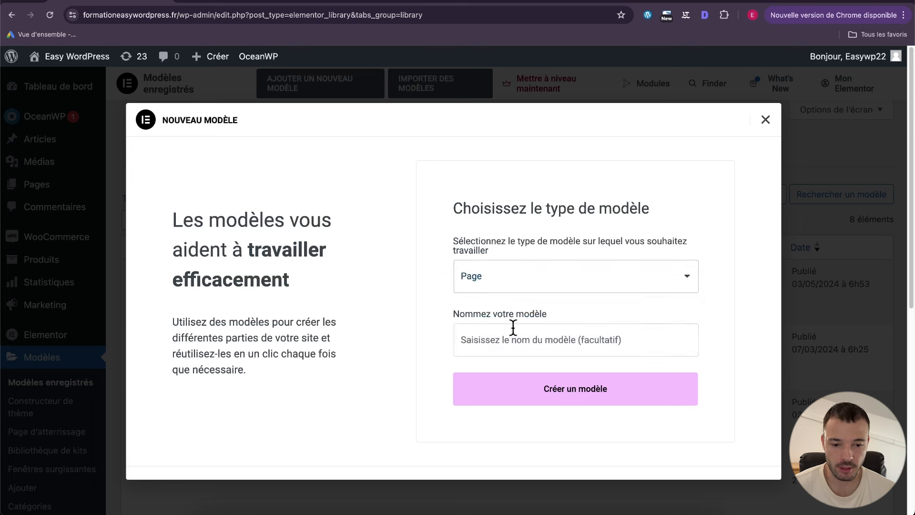
left_click(513, 327)
type("Maintenance")
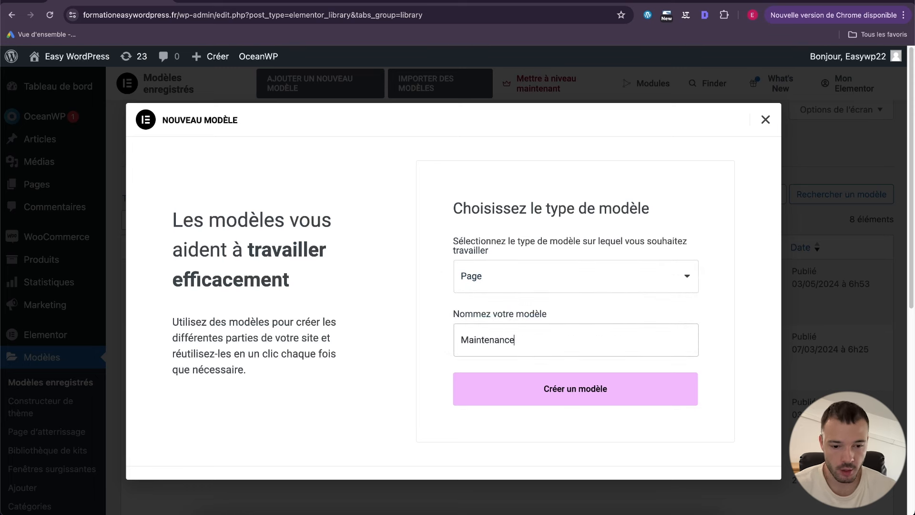
left_click(534, 388)
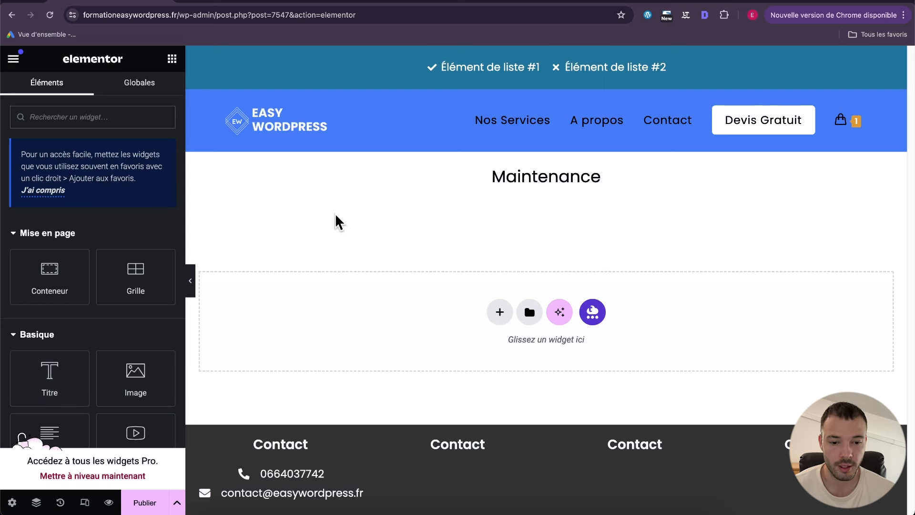
Add a Titre widget to the empty page area with the text "Notre site est en maintenance".
left_click_drag(65, 384, 376, 328)
triple_click(132, 199)
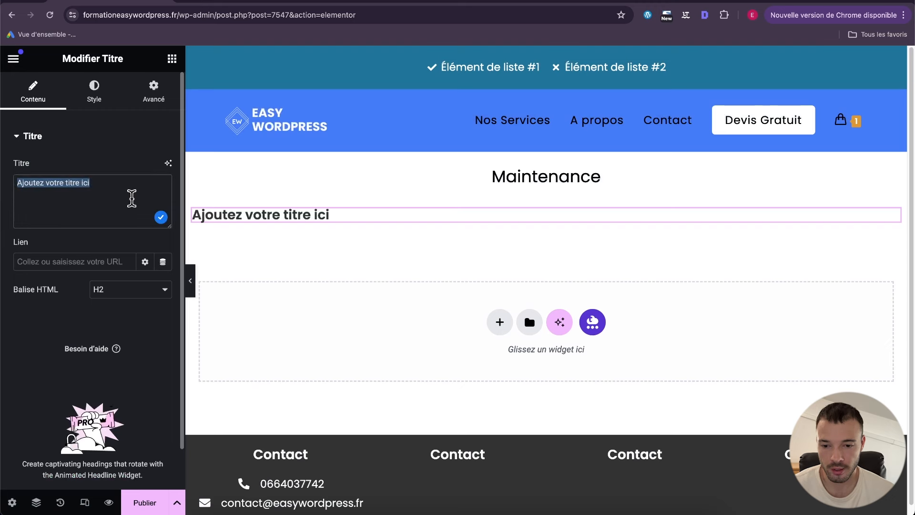
type("Notre site")
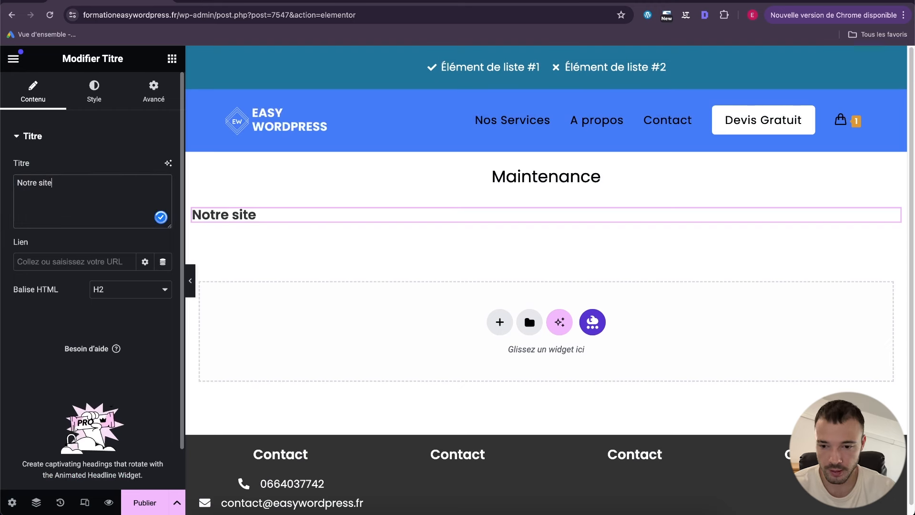
type(" est en maintenance")
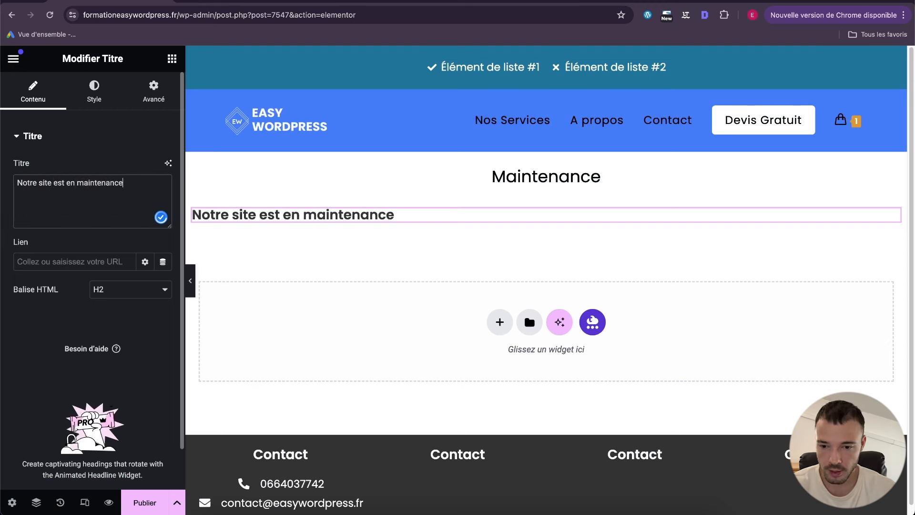
Centre the maintenance heading and set its font size to 40 px.
left_click(112, 102)
left_click(127, 168)
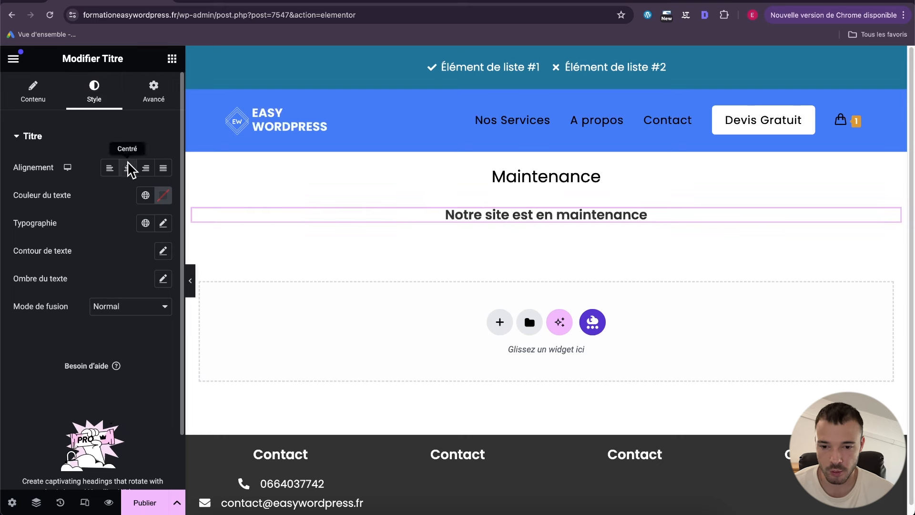
left_click(163, 222)
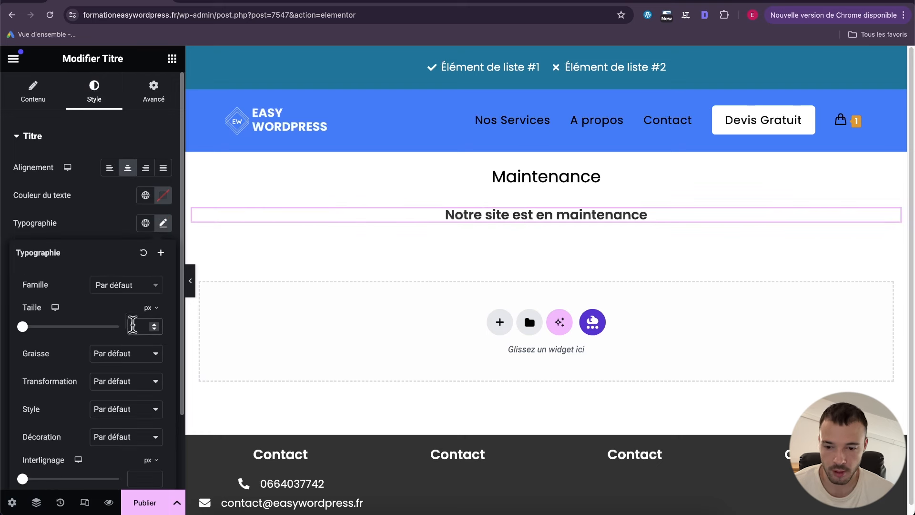
left_click(139, 326)
type("40")
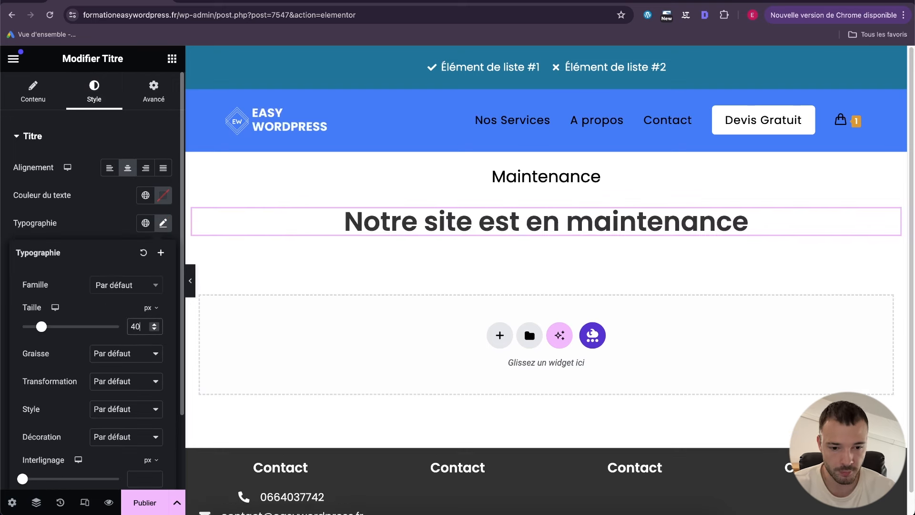
left_click(163, 222)
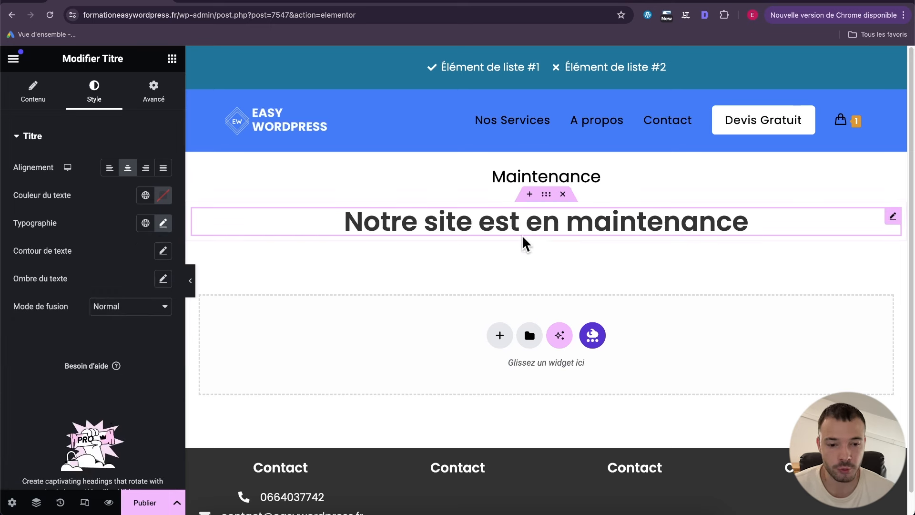
Set the minimum height of the heading's container to 100 vh.
left_click(546, 195)
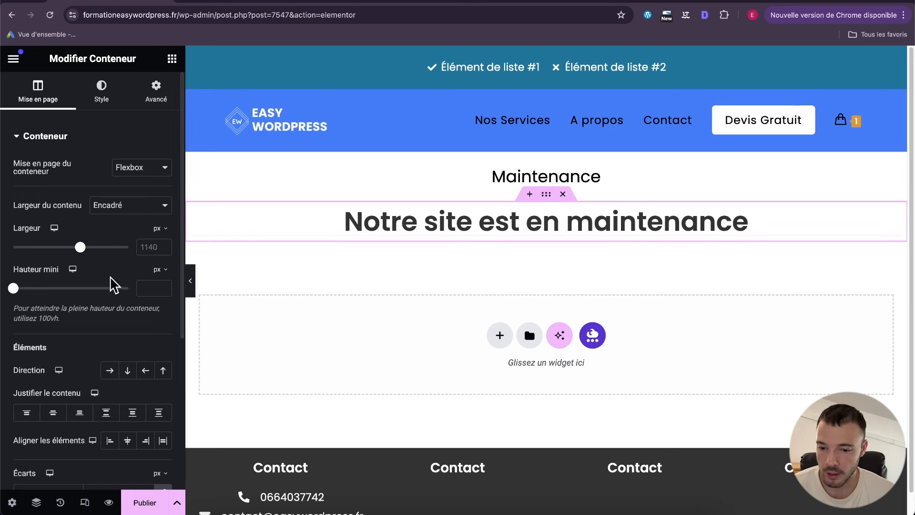
left_click(162, 270)
left_click(157, 328)
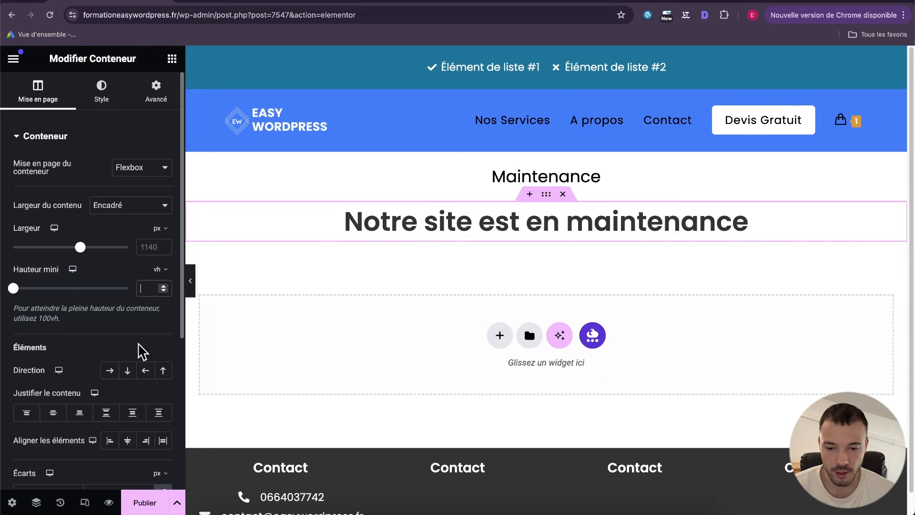
type("100")
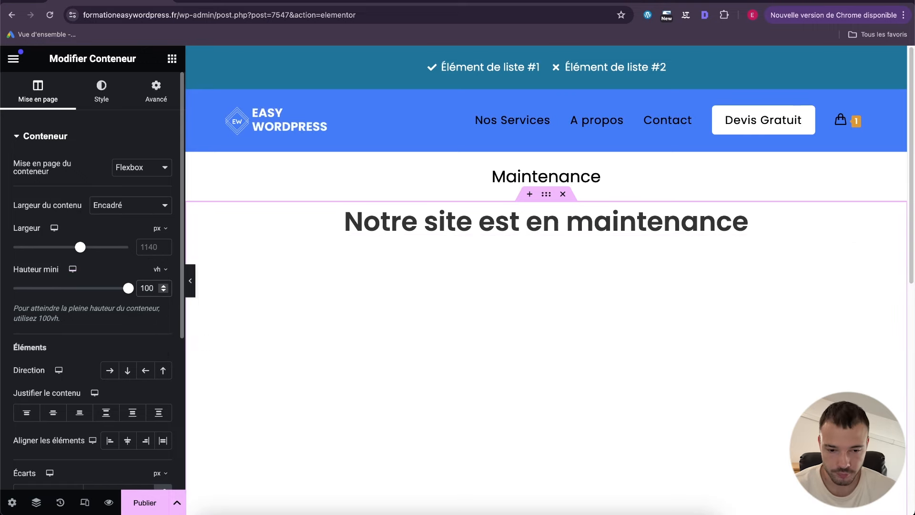
scroll(461, 324, "down", 2)
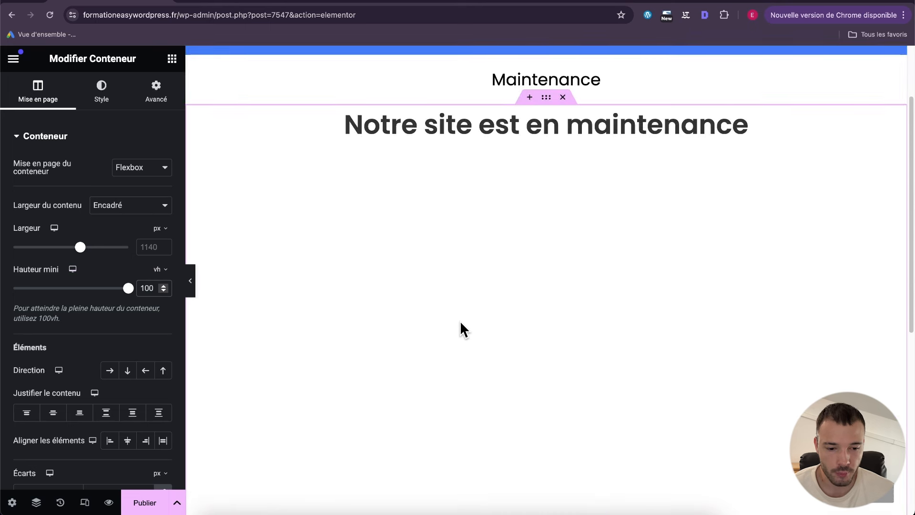
scroll(460, 323, "down", 1)
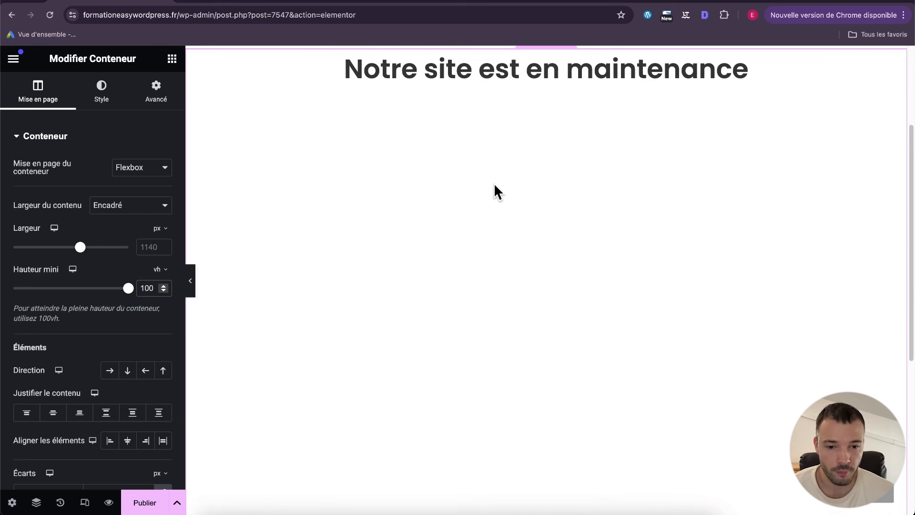
scroll(374, 209, "down", 2)
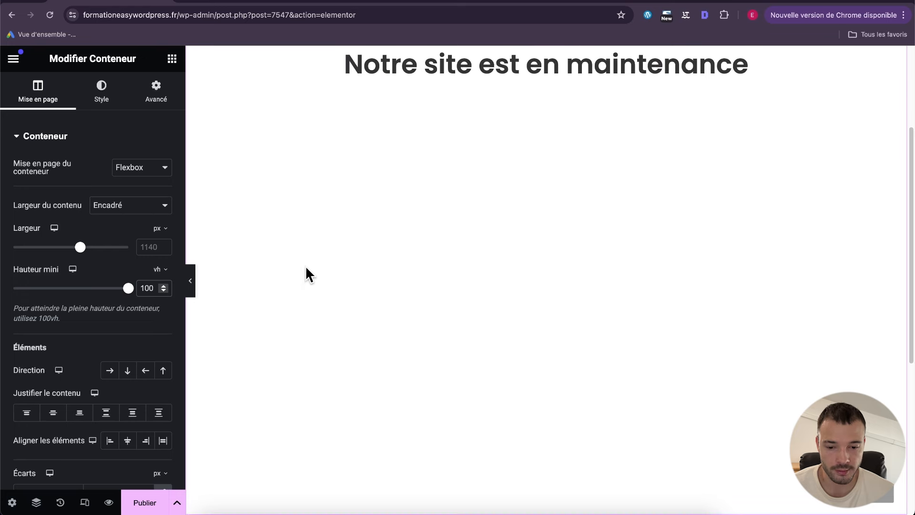
scroll(305, 282, "up", 1)
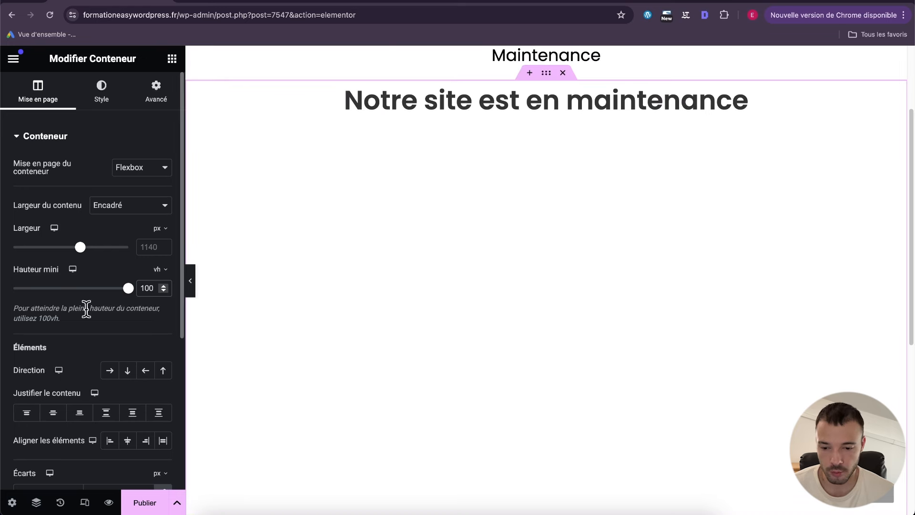
Centre the container's content vertically and check the page with the editing panel temporarily hidden.
left_click(53, 412)
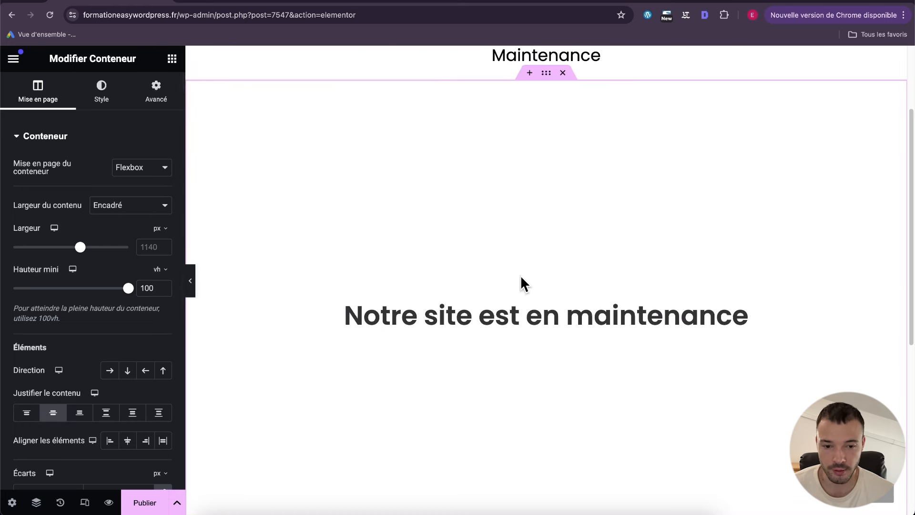
scroll(522, 274, "down", 3)
scroll(523, 273, "up", 1)
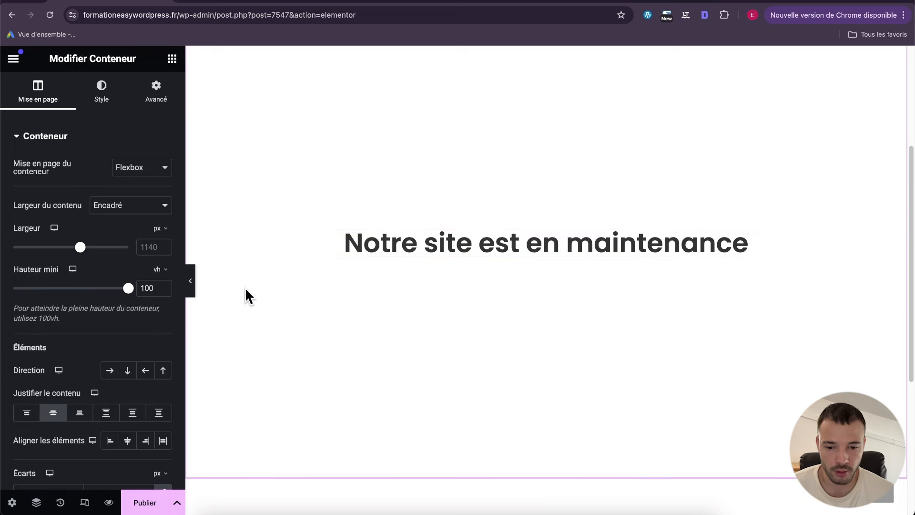
left_click(192, 281)
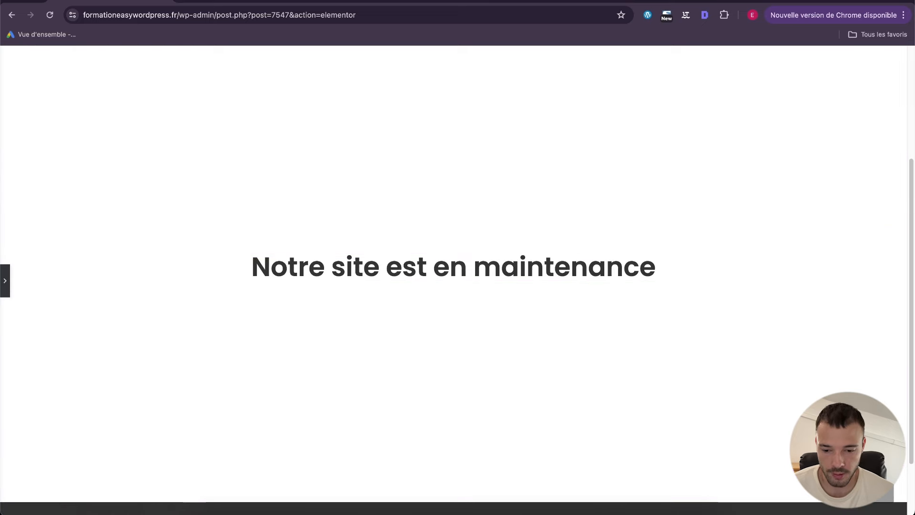
mouse_move(182, 503)
left_mouse_down()
mouse_move(198, 394)
mouse_move(183, 503)
left_mouse_up()
left_click(5, 285)
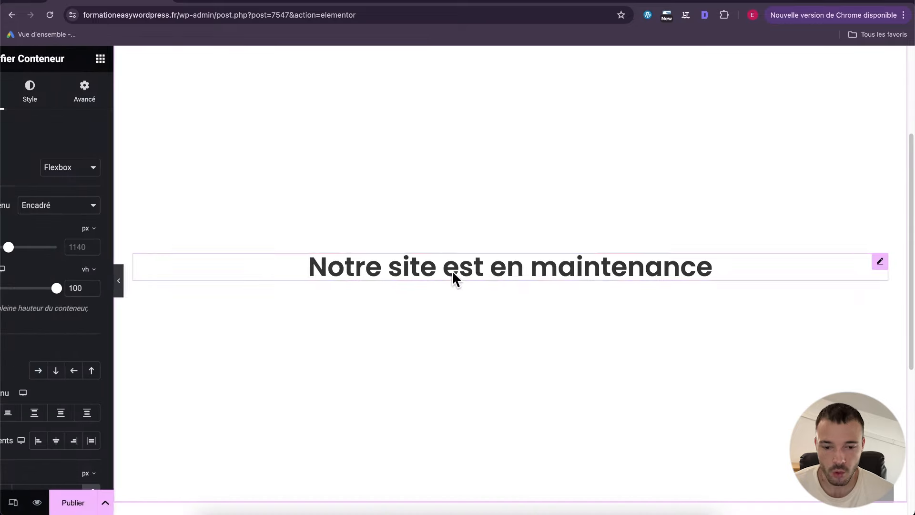
Publish the Maintenance template and exit Elementor to the template's WordPress edit screen.
left_click(172, 59)
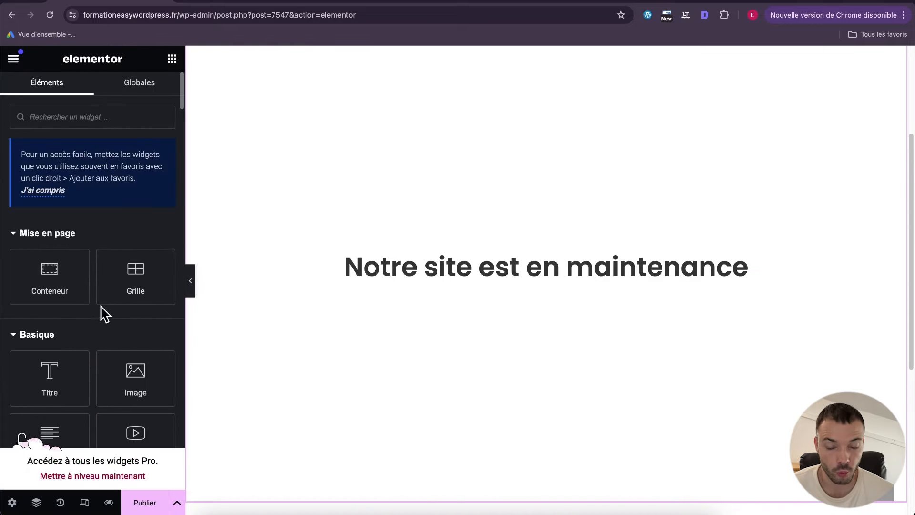
scroll(100, 306, "down", 3)
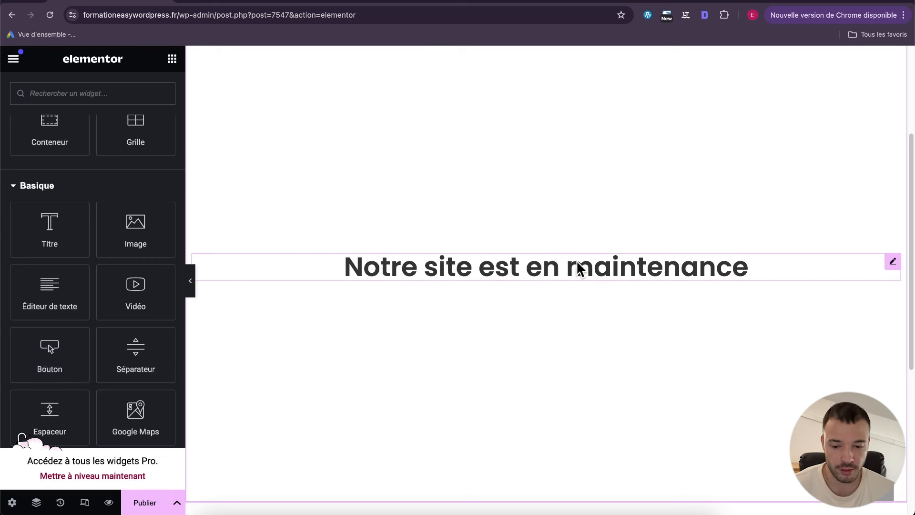
left_click(144, 502)
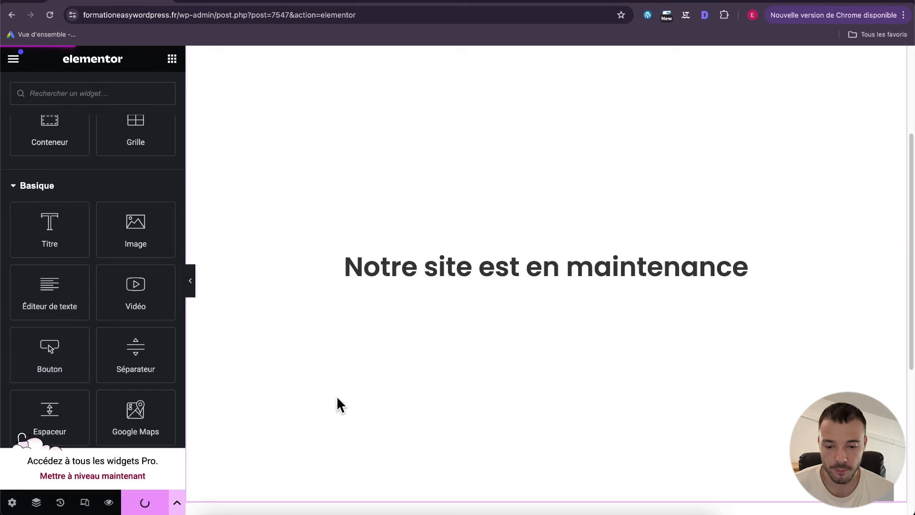
scroll(398, 337, "down", 6)
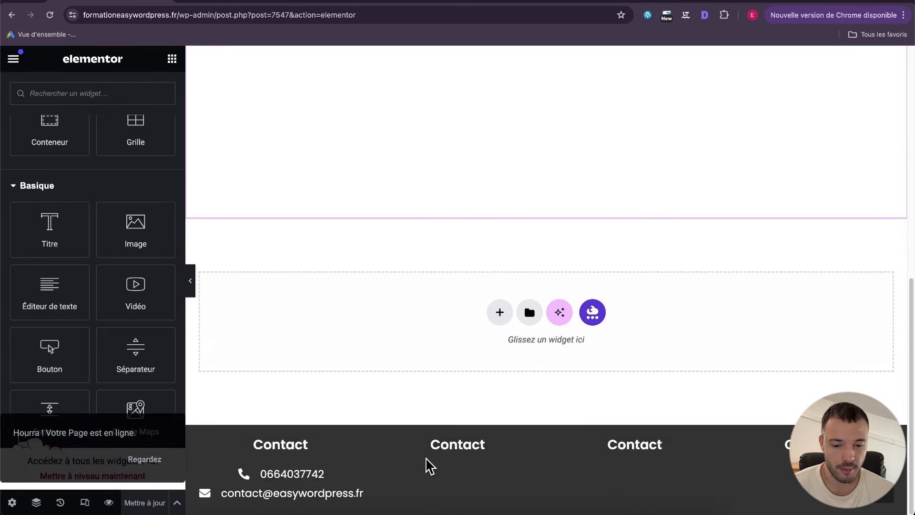
scroll(389, 445, "up", 10)
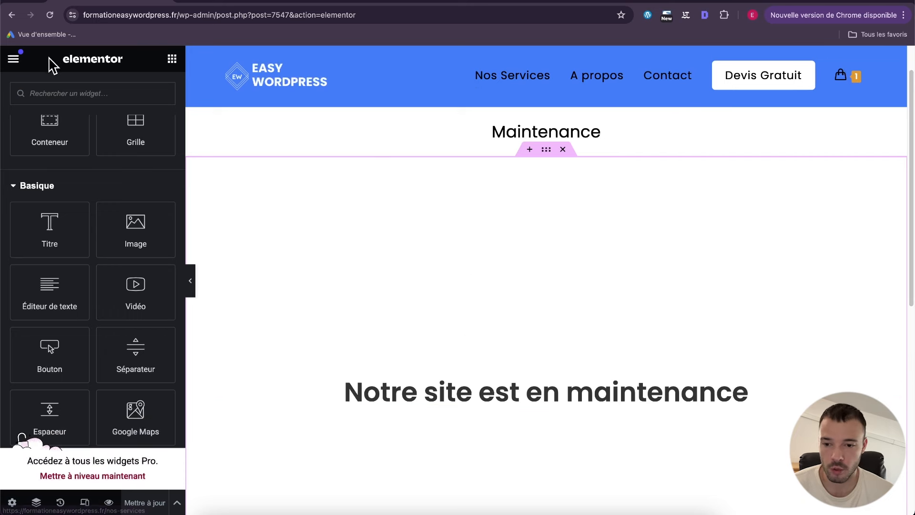
left_click(13, 59)
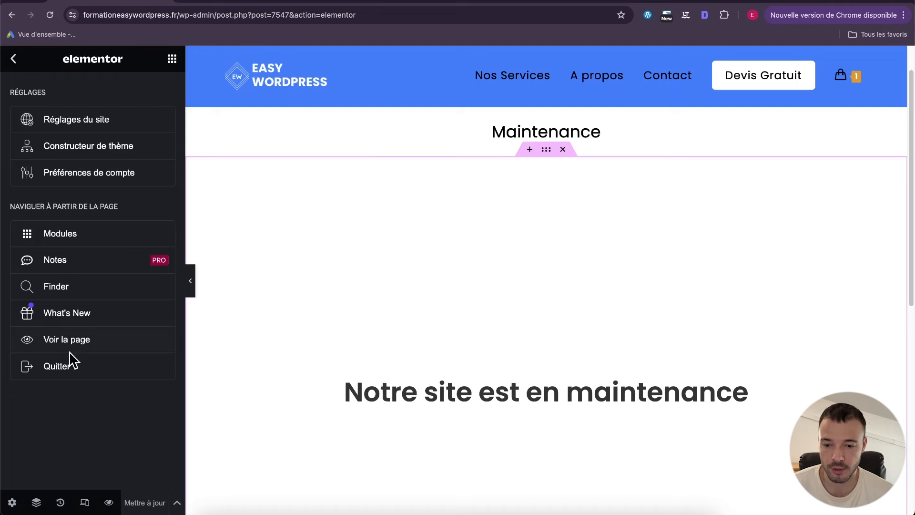
left_click(74, 369)
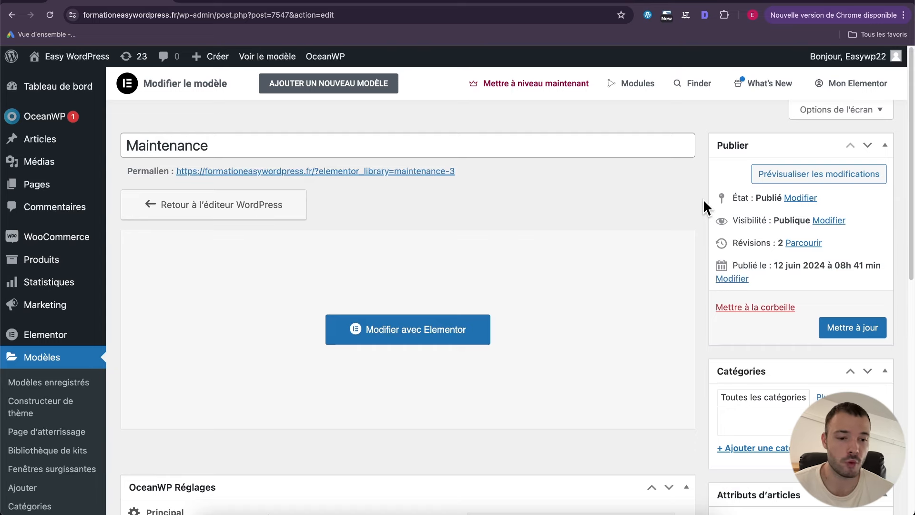
Disable the display of the top bar, header and page title in the template's OceanWP settings.
scroll(702, 199, "down", 7)
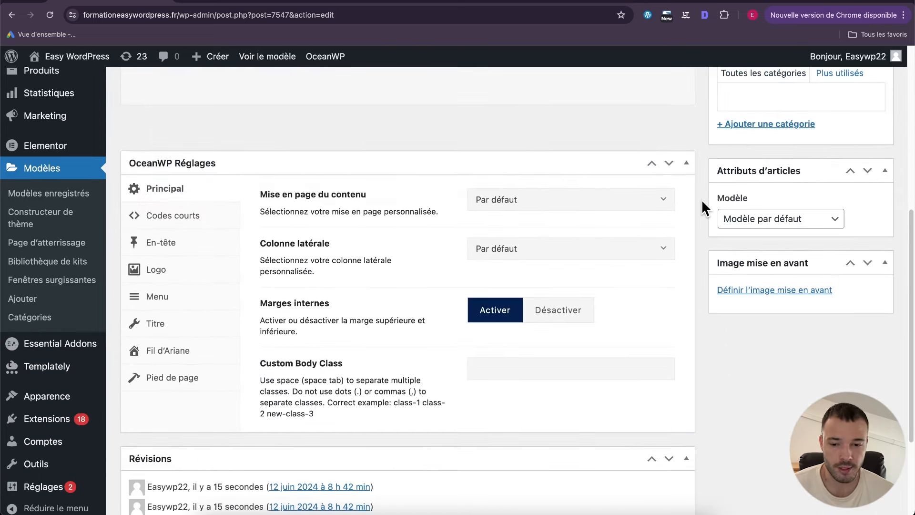
left_click(220, 242)
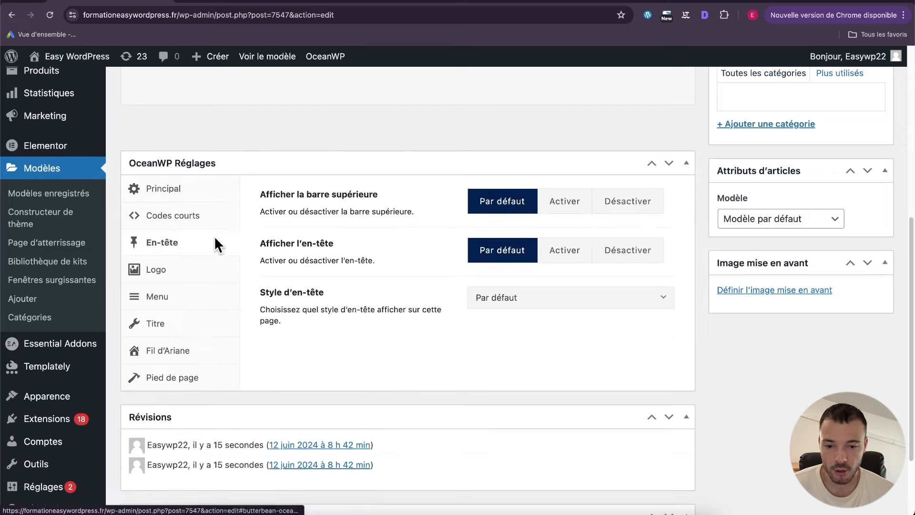
left_click(634, 203)
left_click(634, 250)
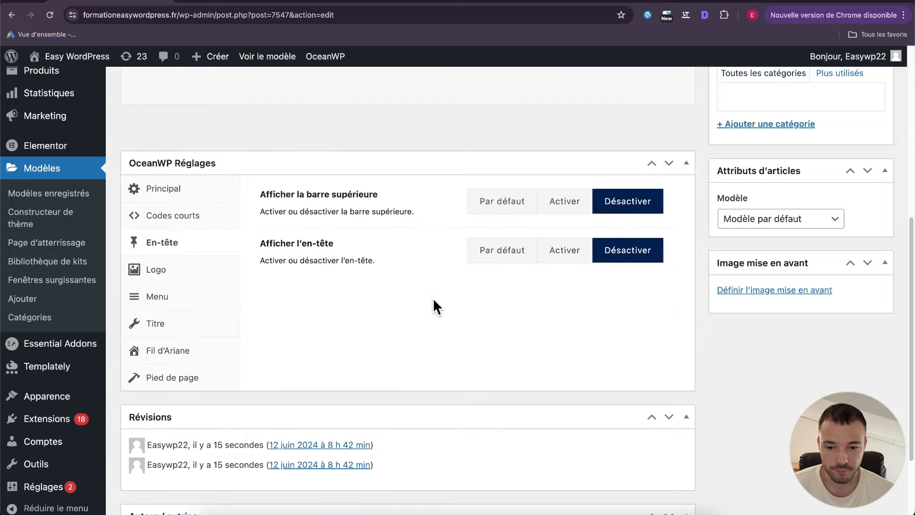
left_click(186, 327)
left_click(611, 201)
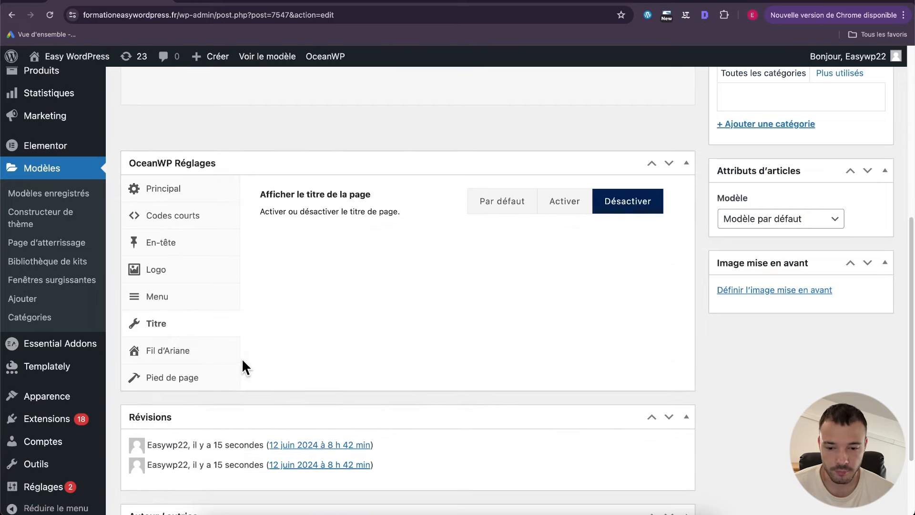
Disable the footer widgets and the copyright area in the template's OceanWP footer settings and update the template.
left_click(237, 371)
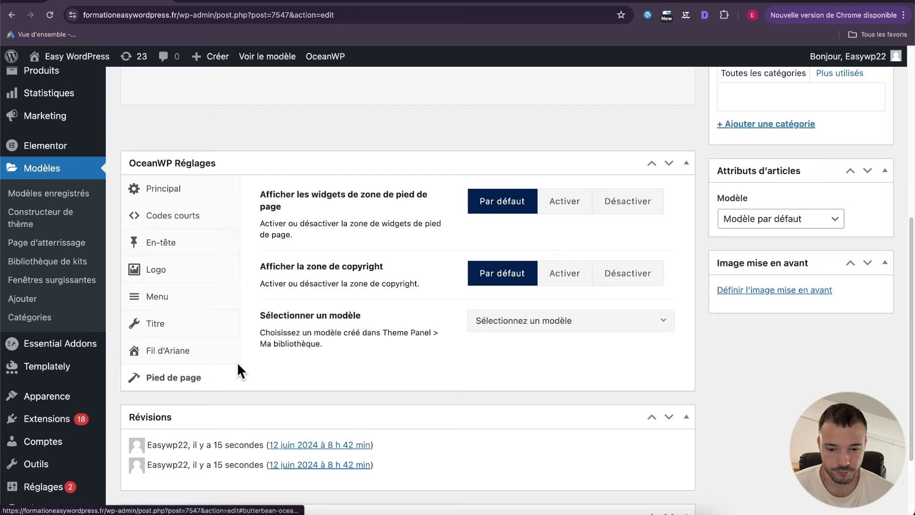
left_click(619, 205)
left_click(623, 280)
scroll(686, 279, "up", 8)
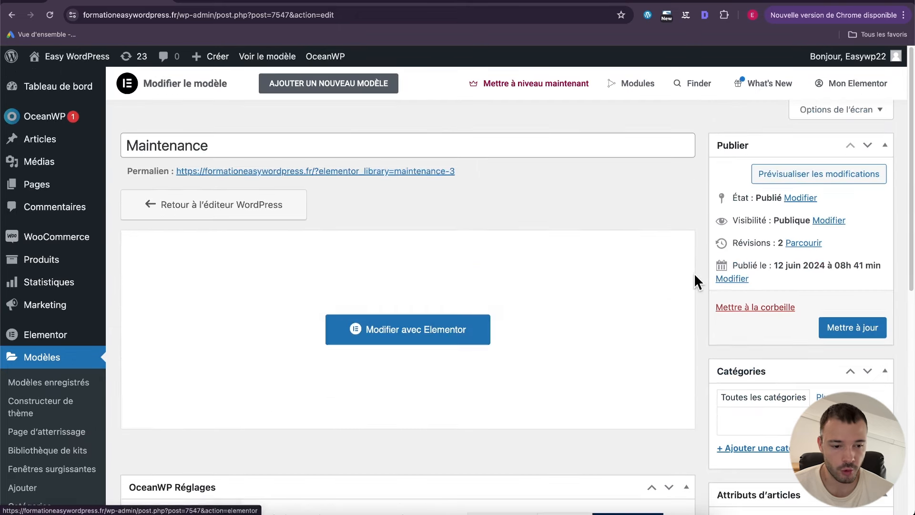
left_click(844, 327)
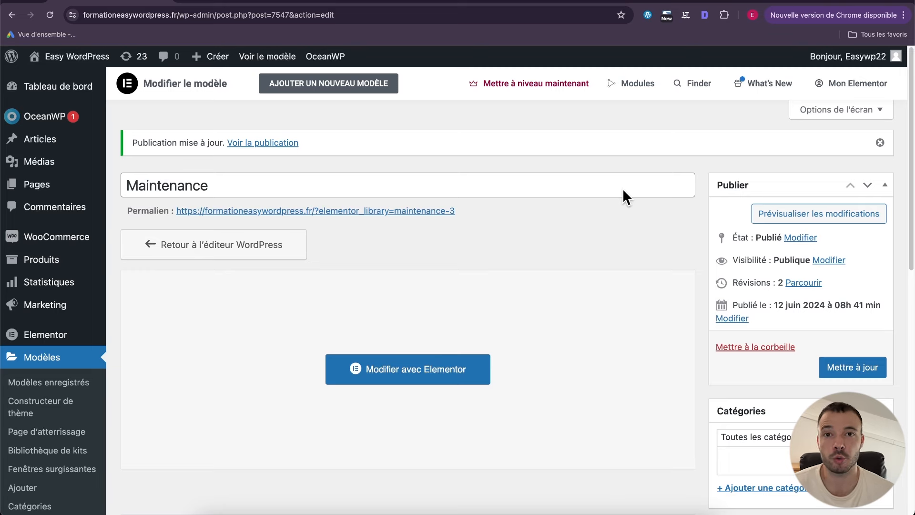
In Elementor's maintenance mode tools, set the mode to "Arrive bientôt" and review its description.
scroll(420, 128, "down", 3)
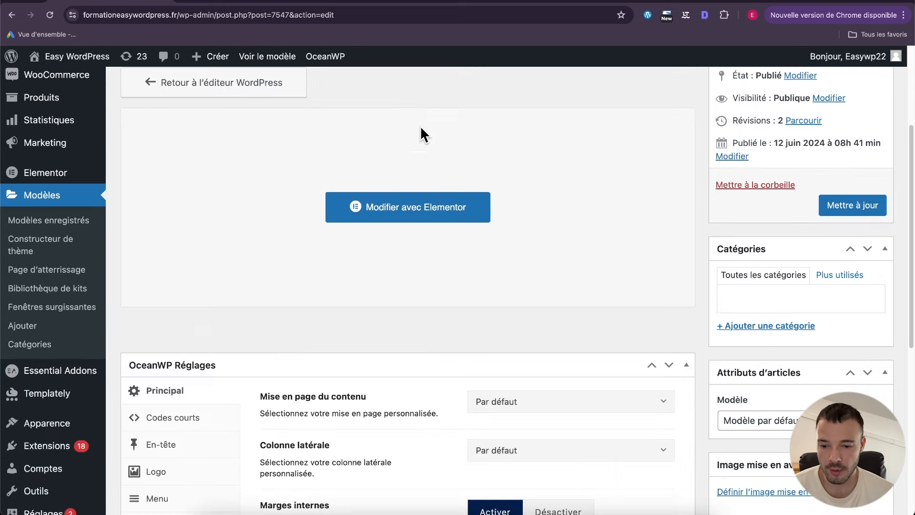
mouse_move(61, 175)
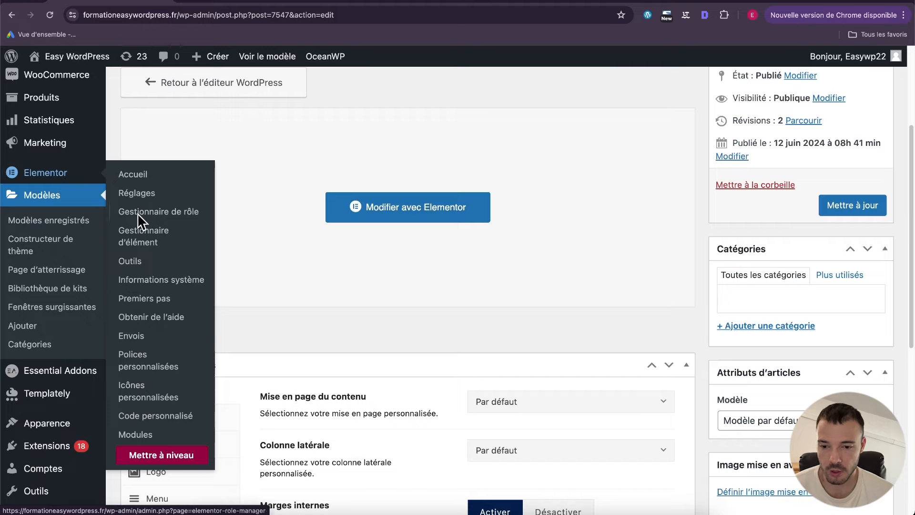
left_click(146, 261)
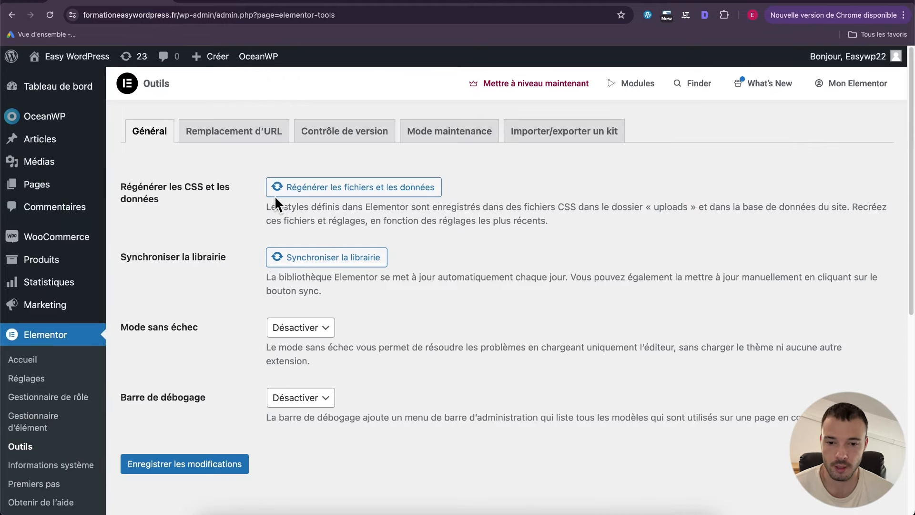
left_click(448, 135)
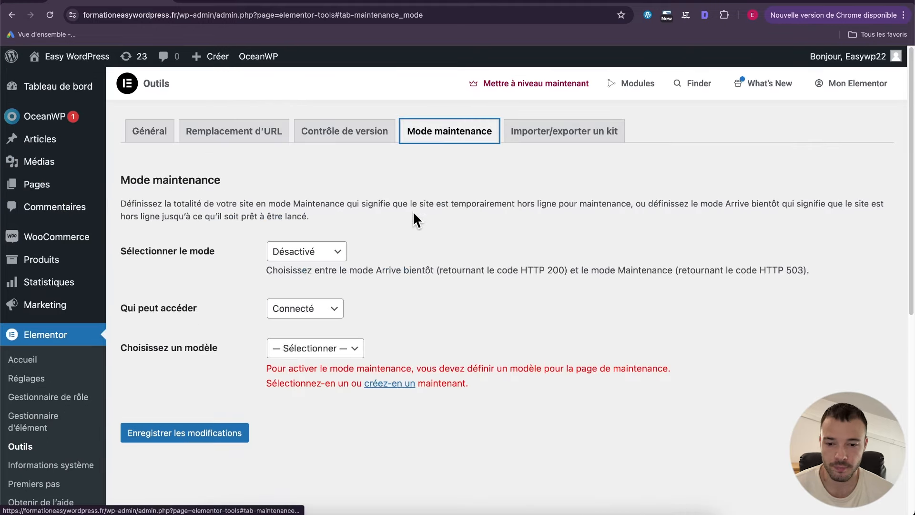
scroll(381, 219, "down", 1)
left_click(327, 222)
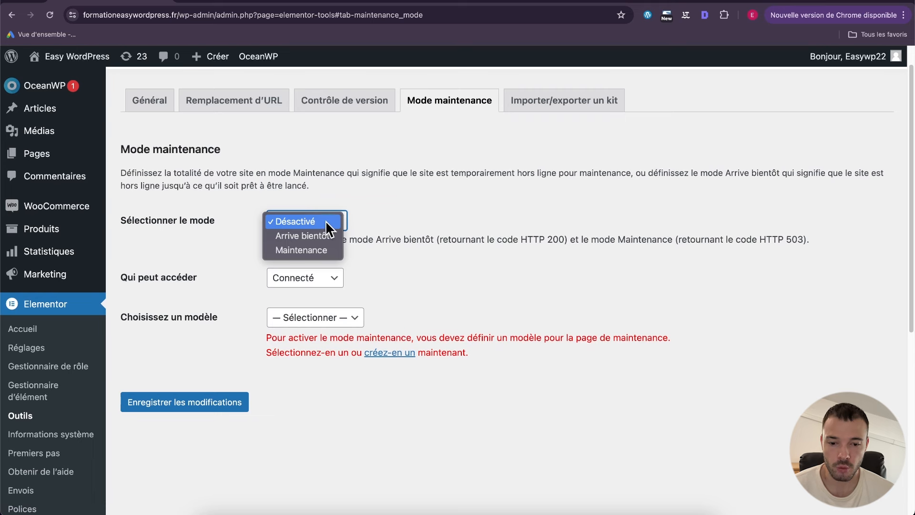
left_click(330, 237)
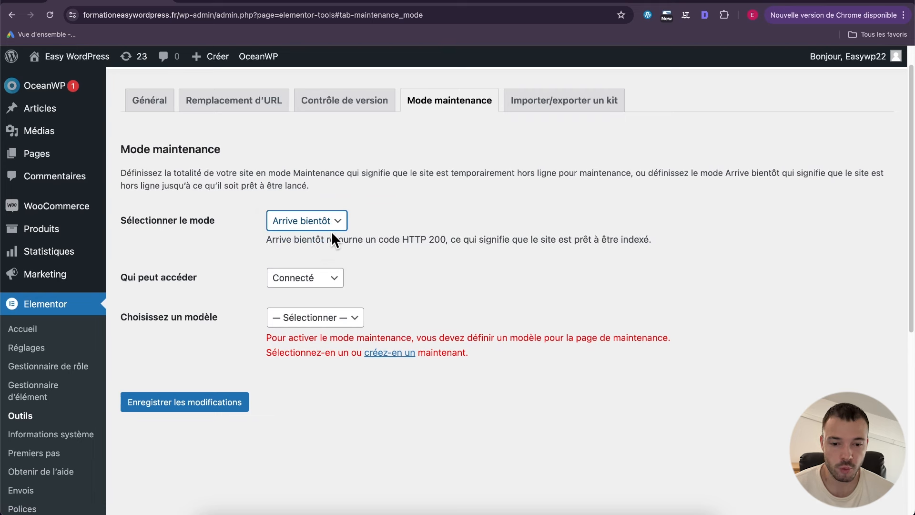
left_click_drag(651, 240, 450, 243)
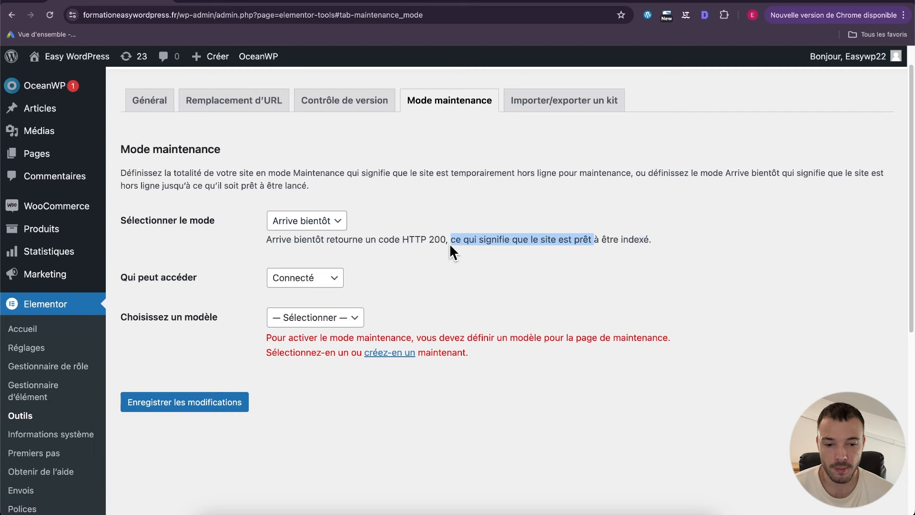
Switch the mode to Maintenance to read its description and HTTP code, and return it to "Arrive bientôt".
left_click(317, 223)
left_click(317, 231)
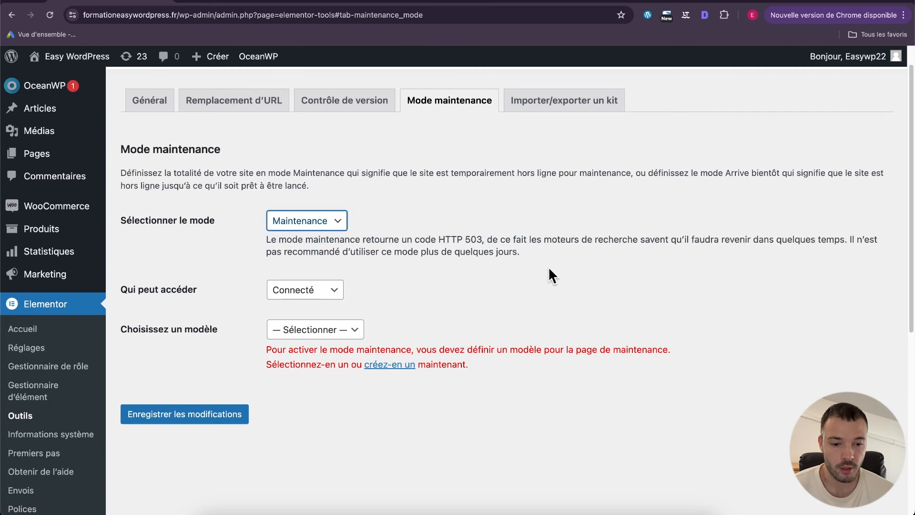
left_click_drag(524, 251, 263, 242)
left_click(263, 243)
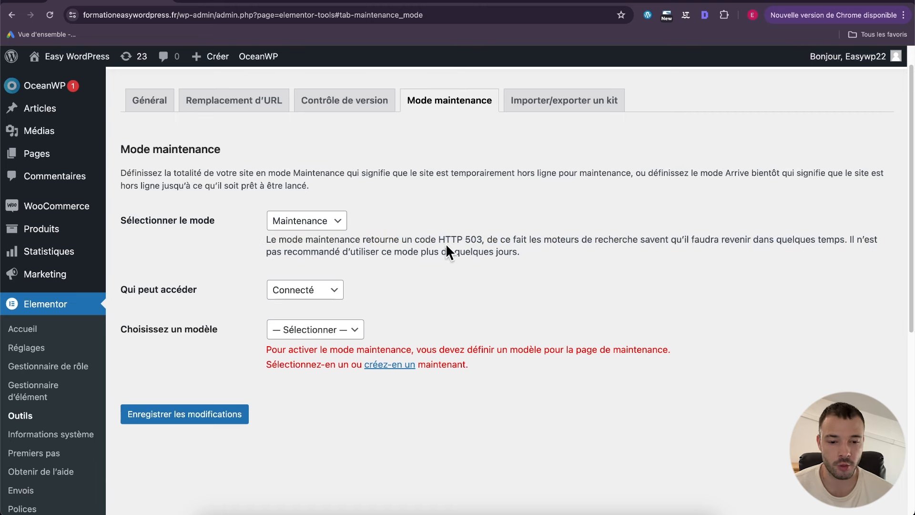
left_click_drag(438, 241, 485, 242)
left_click(567, 259)
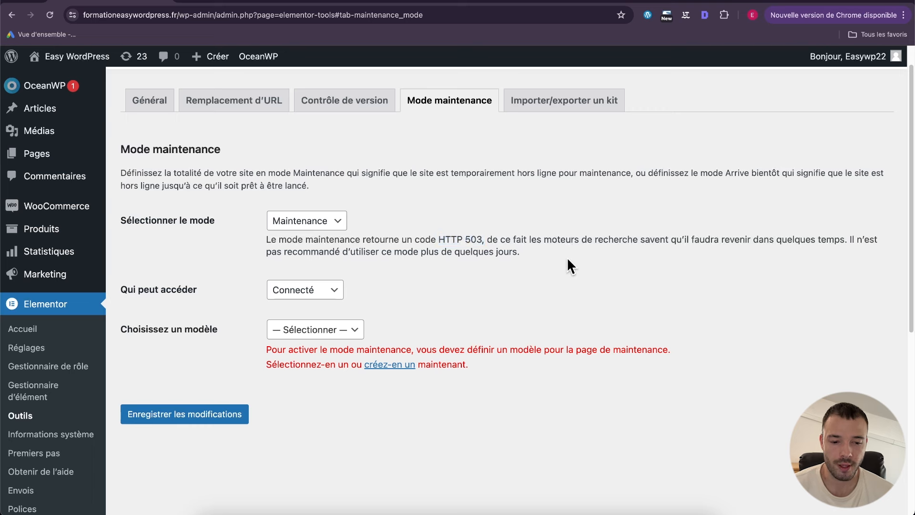
left_click(327, 224)
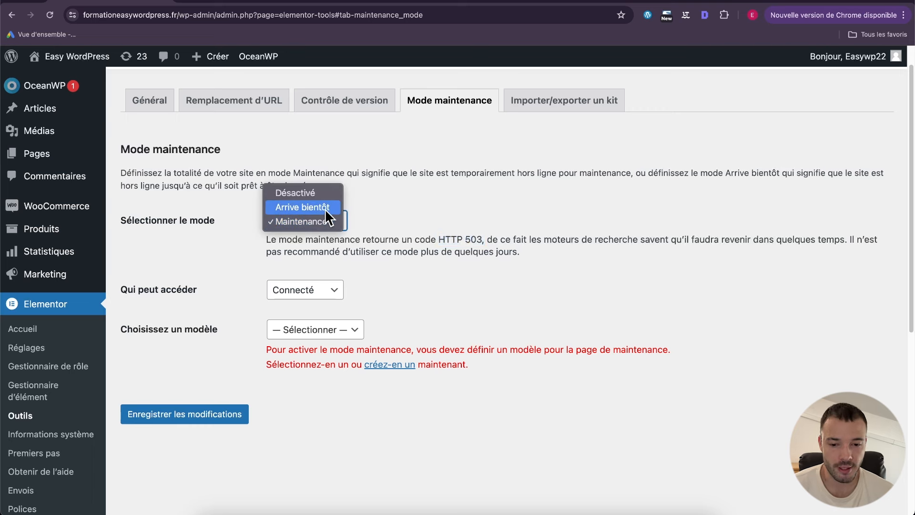
left_click(326, 210)
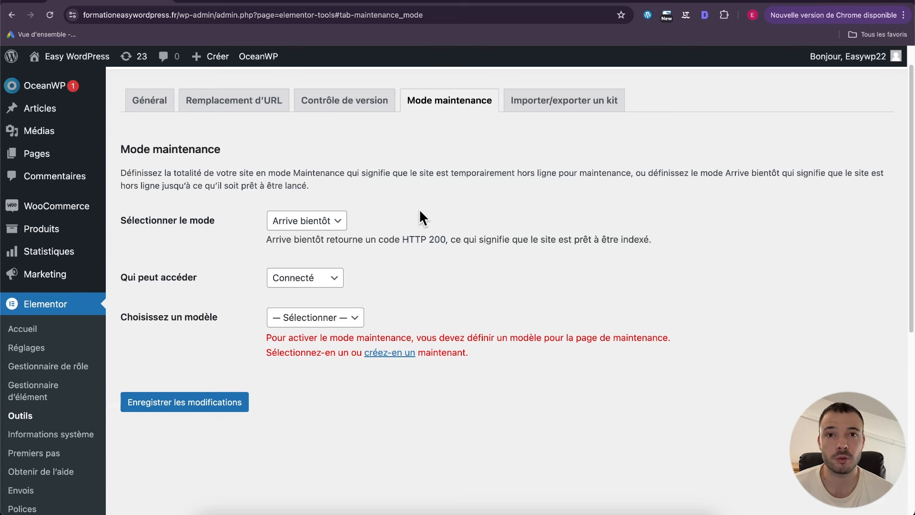
Open the WordPress reading settings (Lecture) for review.
scroll(433, 264, "down", 7)
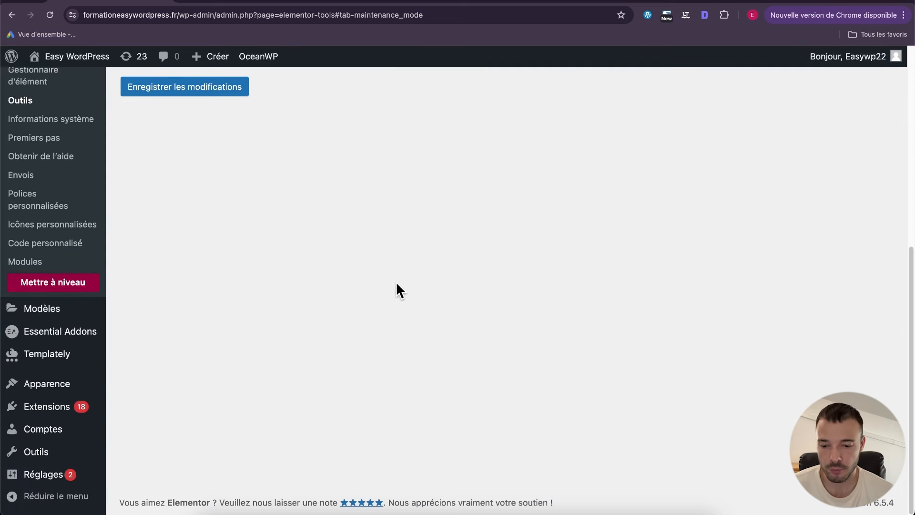
mouse_move(75, 482)
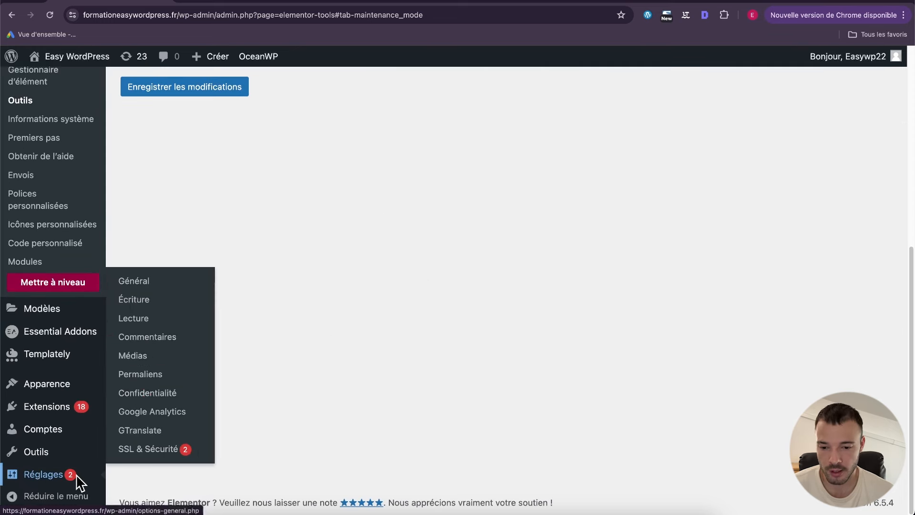
left_click(151, 316)
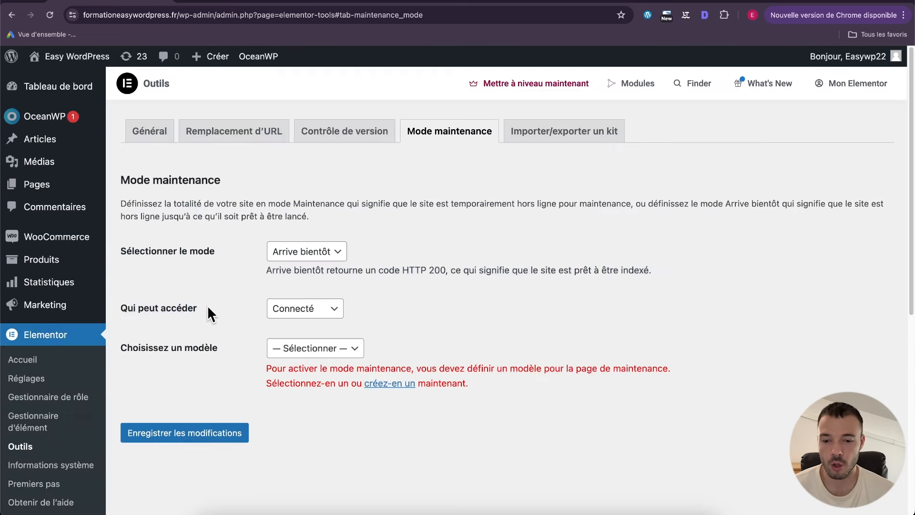
Set who can access the site to "Personnalisé" and allow only the Administrator role.
left_click_drag(207, 305, 121, 311)
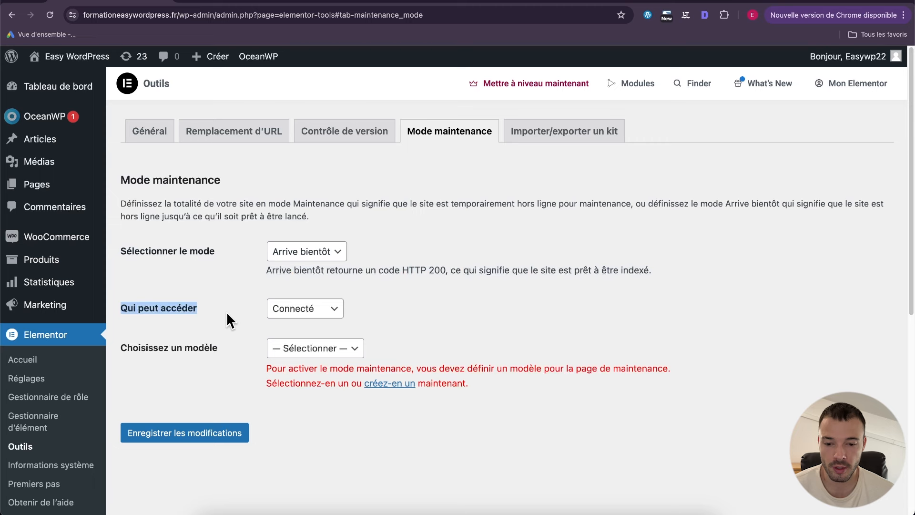
left_click(226, 311)
scroll(227, 311, "down", 1)
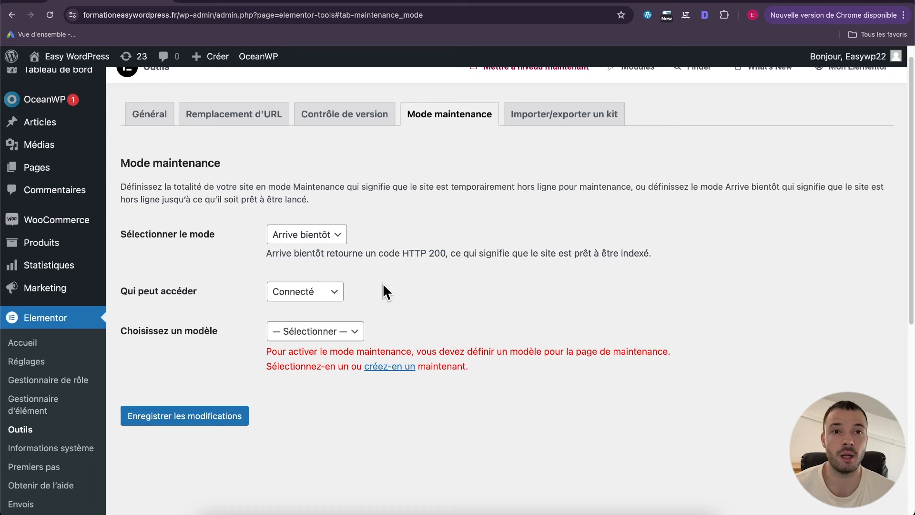
left_click(331, 288)
left_click(326, 306)
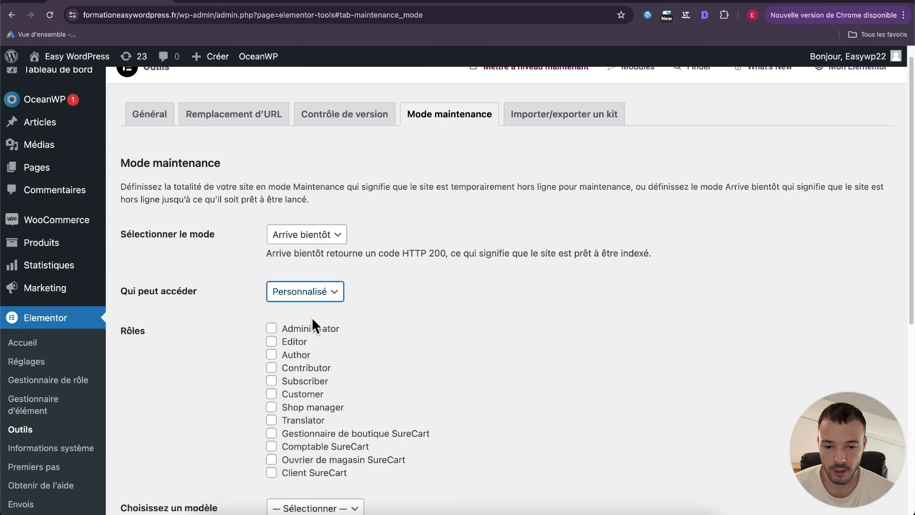
left_click(270, 328)
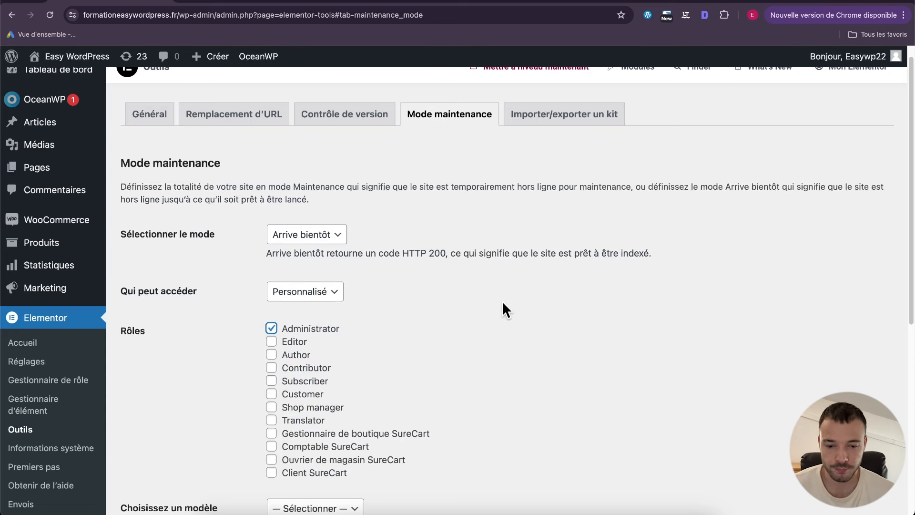
Choose the Maintenance template for the maintenance mode and save the changes.
scroll(515, 305, "down", 5)
left_click(355, 312)
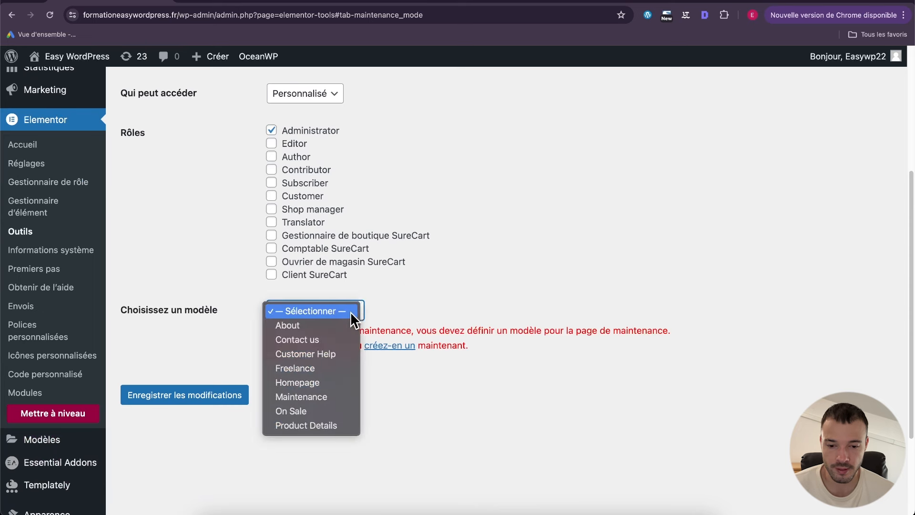
left_click(305, 396)
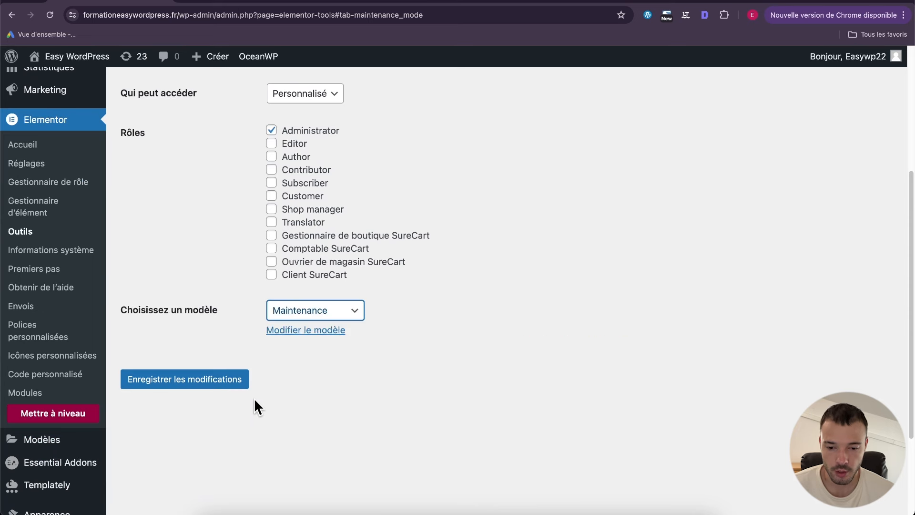
left_click(219, 379)
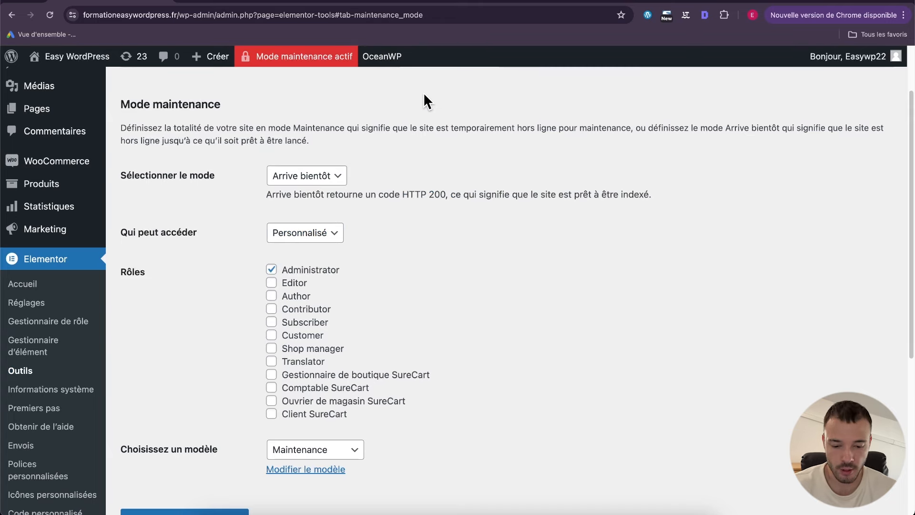
Open formationeasywordpress.fr in a private browser window and check the maintenance page's heading.
key("super+shift+n")
type("formationeasywordpress.fr")
key("Return")
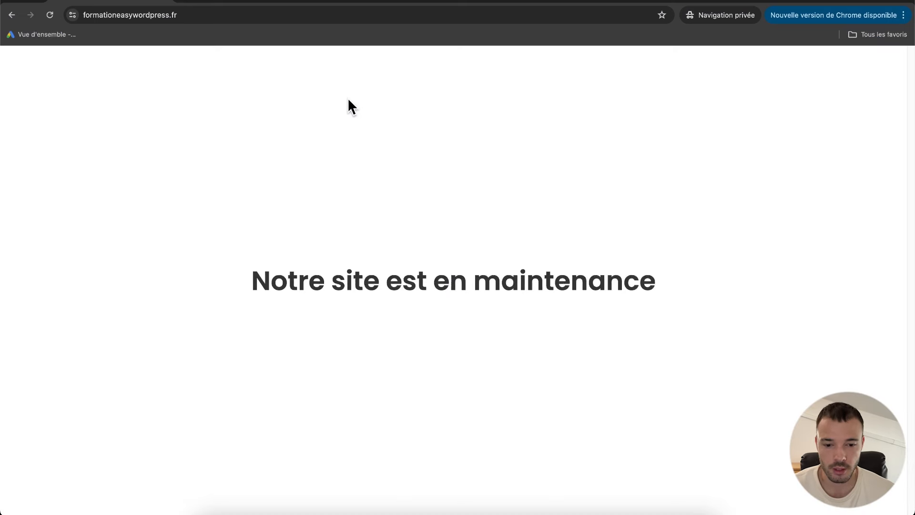
left_click_drag(245, 296, 696, 288)
left_click(683, 286)
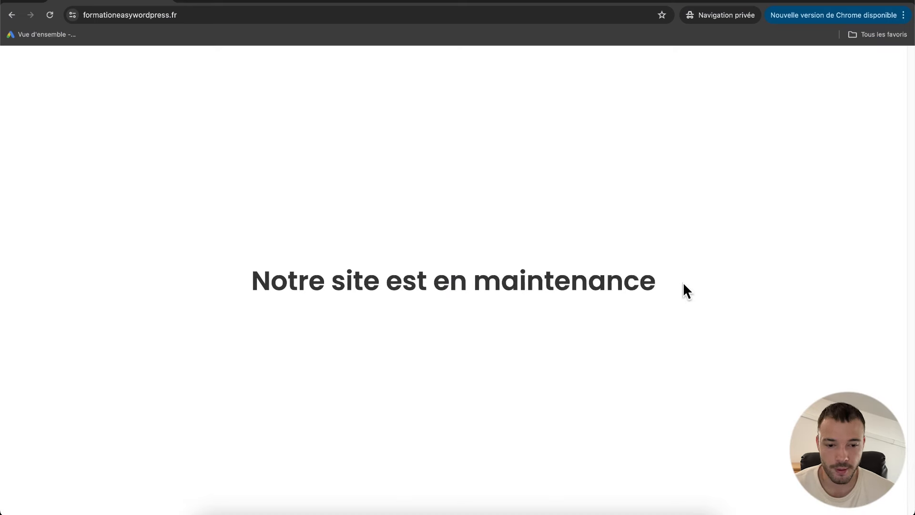
Extend the site address with "/wp-" in the private window to reach the WordPress login.
left_click(343, 18)
left_click(343, 11)
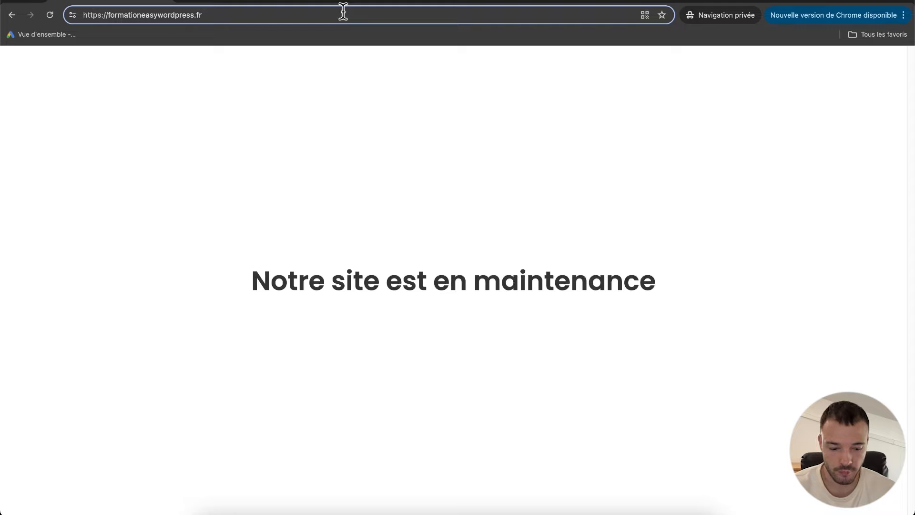
type("/wp-")
key("Return")
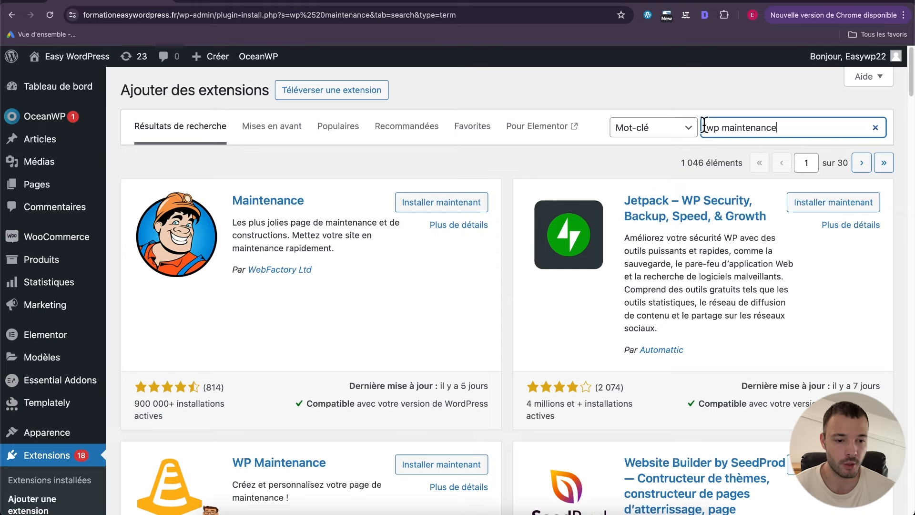
Install and activate the WP Maintenance plugin from the "wp maintenance" search results.
left_click_drag(707, 127, 785, 125)
left_click(724, 125)
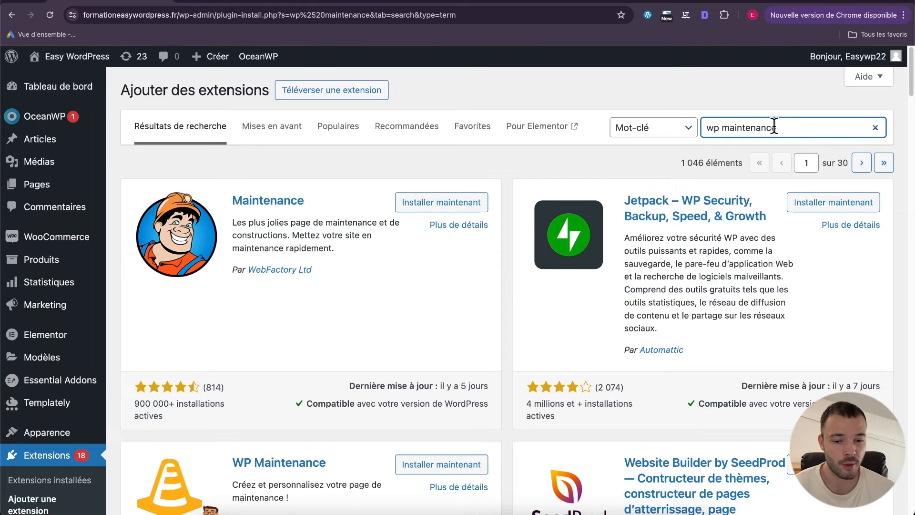
scroll(476, 216, "down", 3)
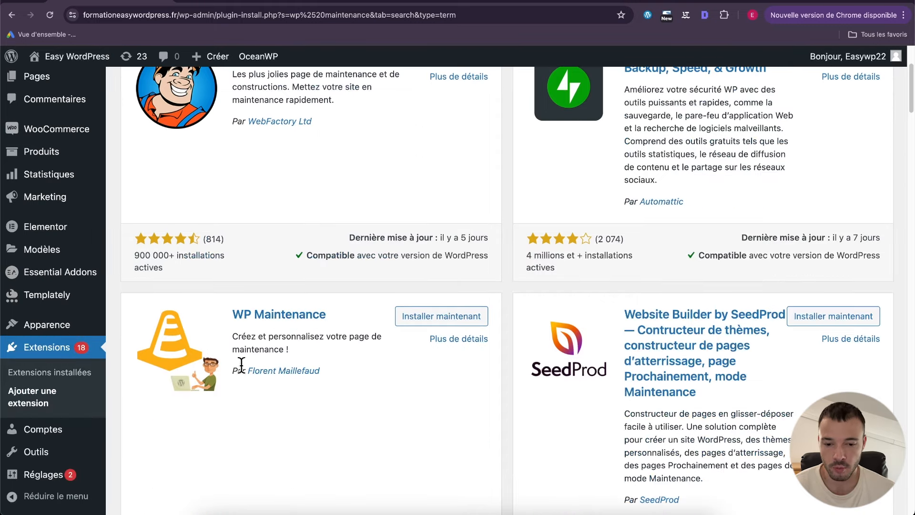
left_click(430, 320)
scroll(464, 244, "down", 2)
left_click(465, 244)
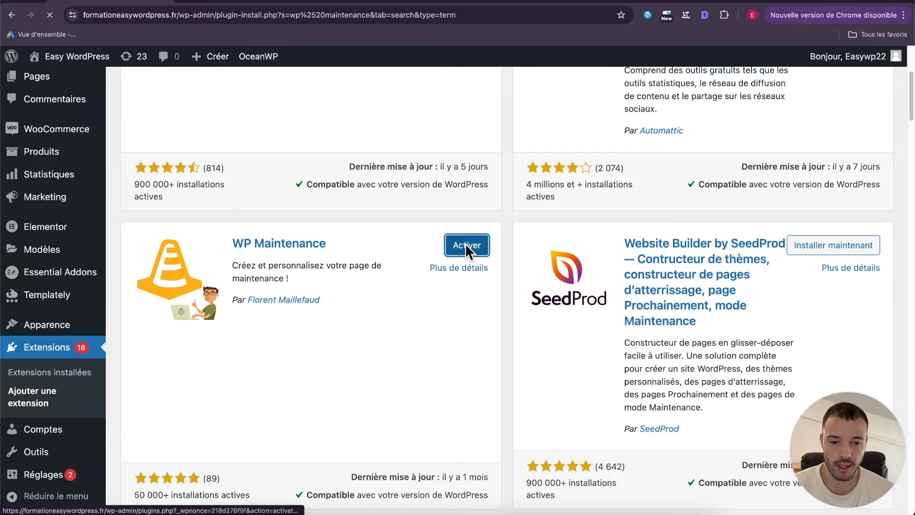
Open the general settings of the WP Maintenance plugin.
scroll(473, 254, "down", 5)
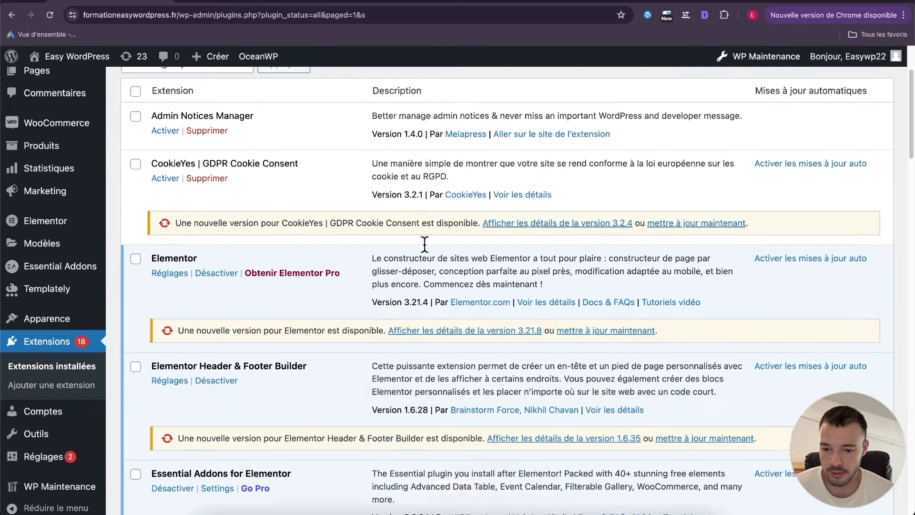
mouse_move(82, 482)
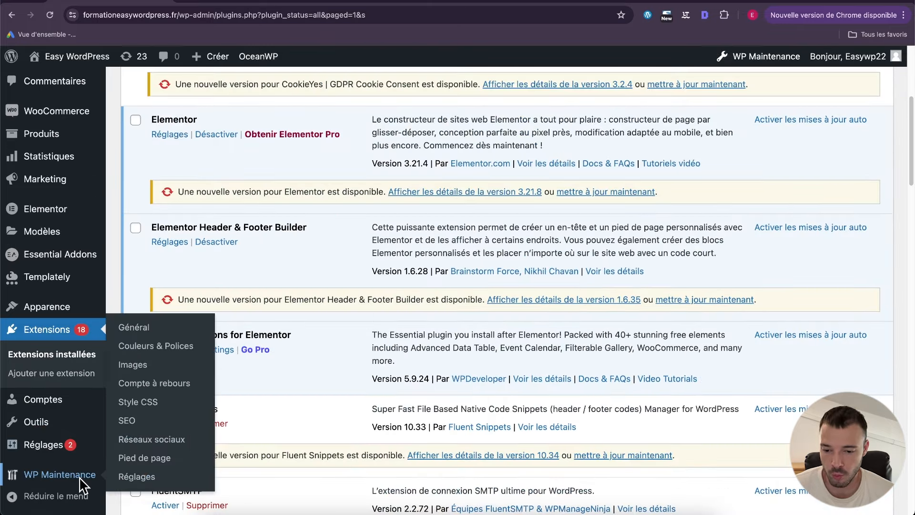
left_click(144, 327)
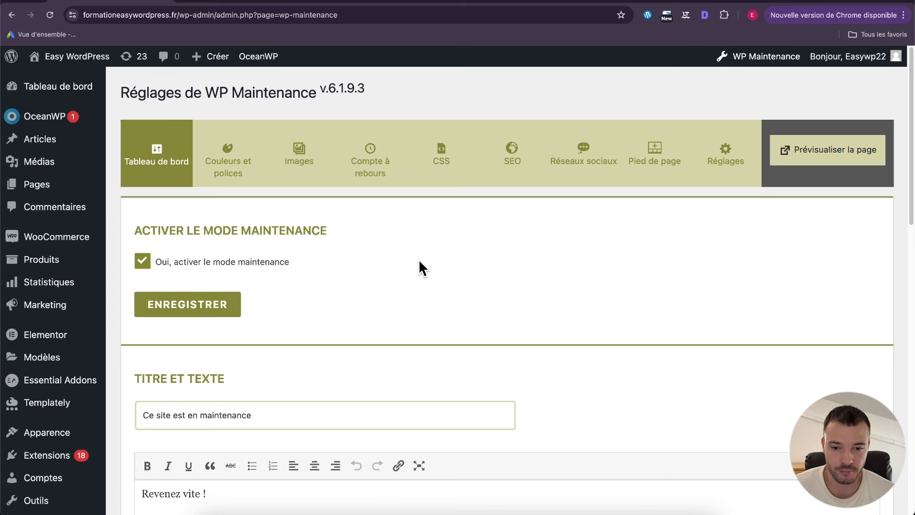
Review the maintenance page's title and text, and enable the newsletter block in the general settings.
scroll(418, 258, "down", 5)
left_click_drag(260, 214, 147, 212)
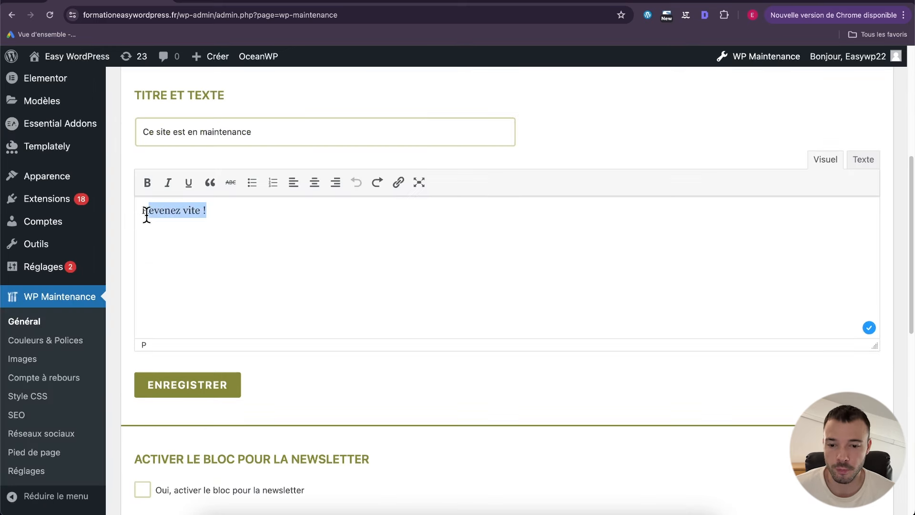
left_click(242, 217)
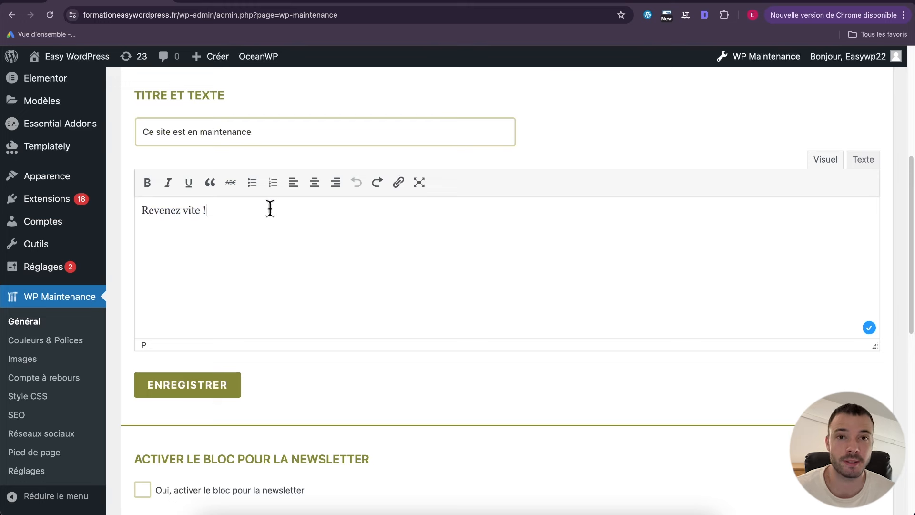
scroll(370, 291, "down", 4)
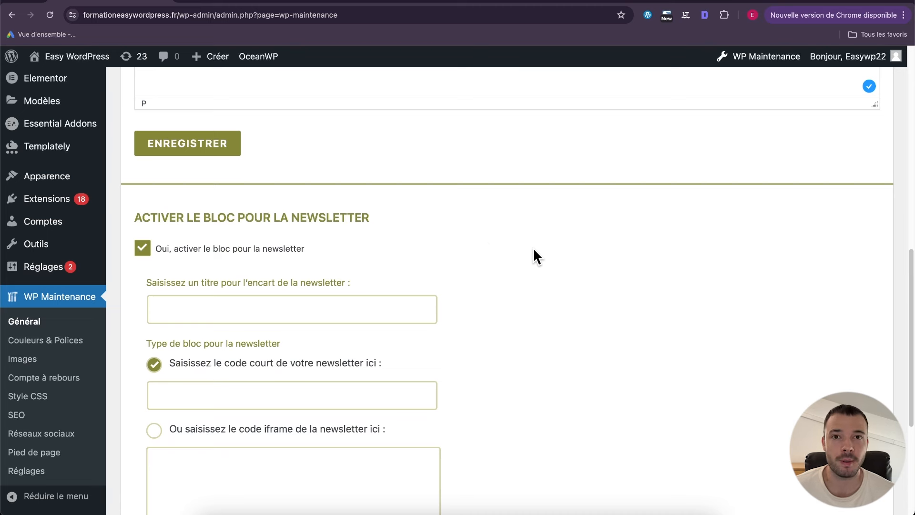
scroll(576, 262, "down", 3)
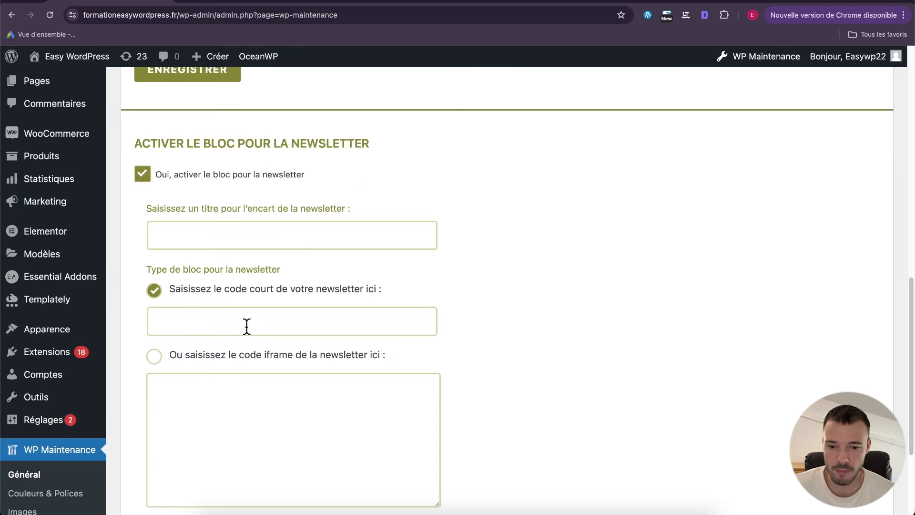
left_click(207, 327)
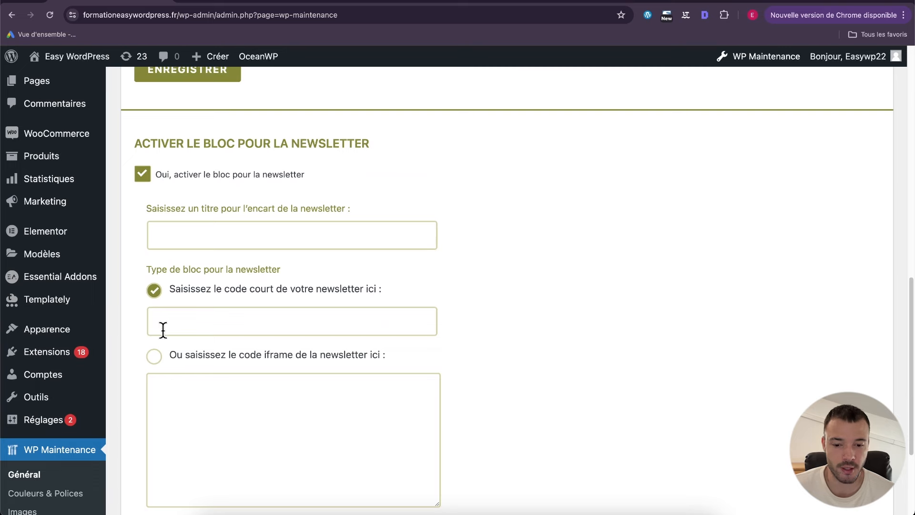
scroll(513, 294, "down", 5)
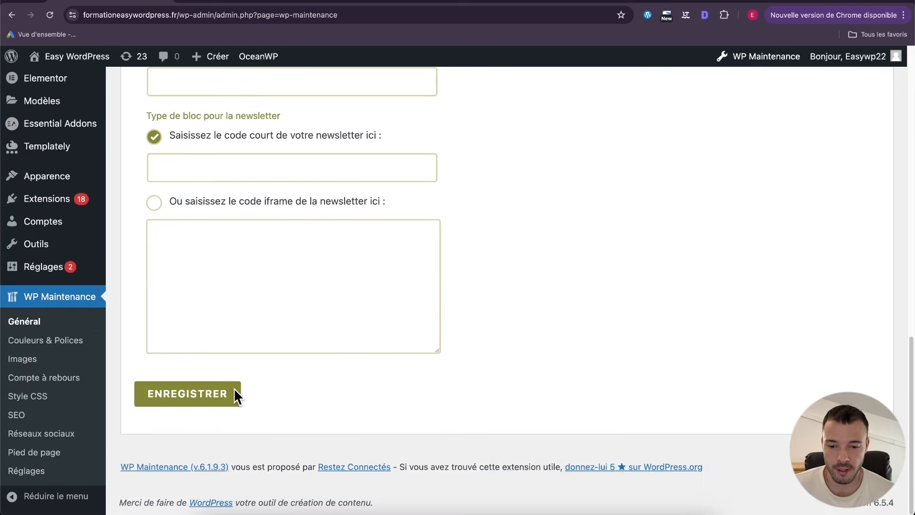
scroll(527, 331, "up", 20)
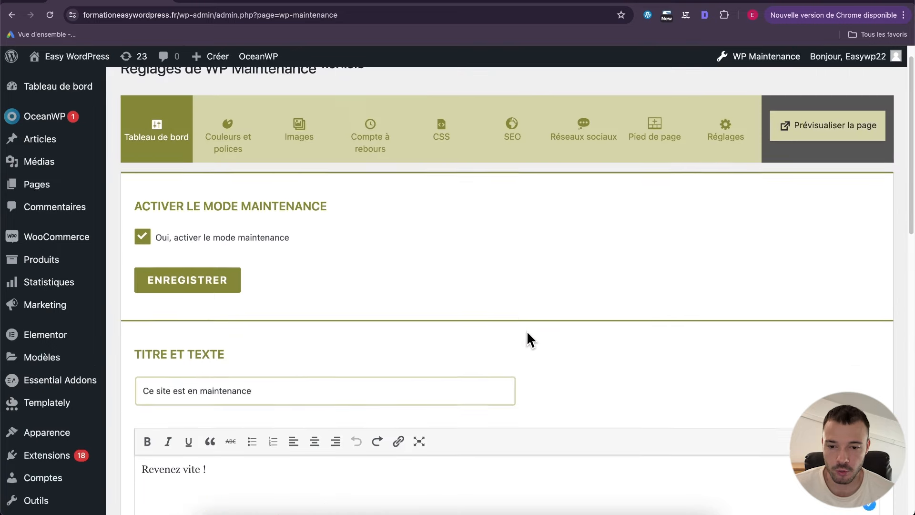
In the colour and font settings, set the maintenance title's font to Roboto at 25 px and save.
left_click(236, 160)
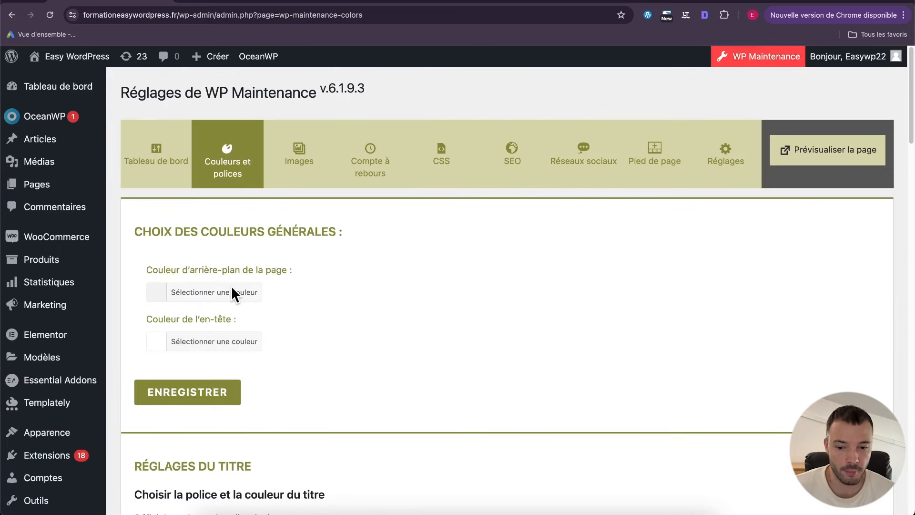
scroll(471, 295, "down", 7)
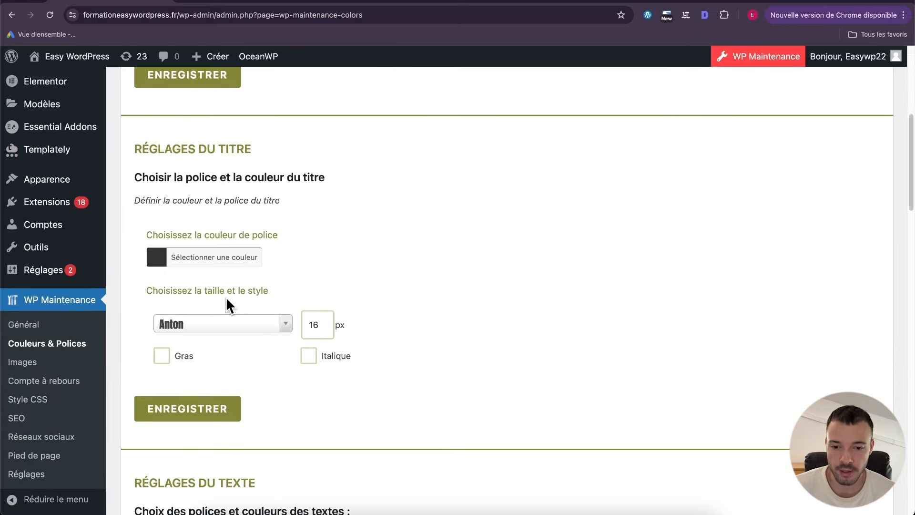
left_click(256, 323)
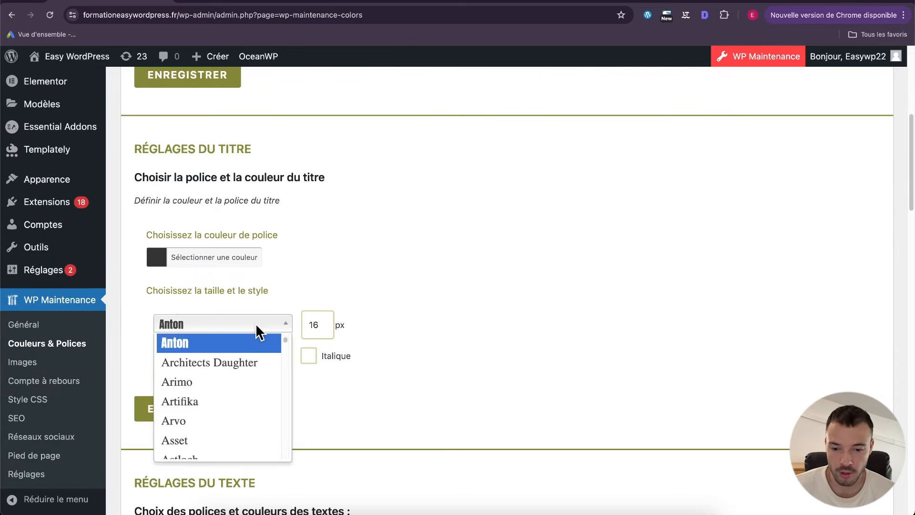
scroll(253, 378, "down", 3)
scroll(254, 386, "down", 10)
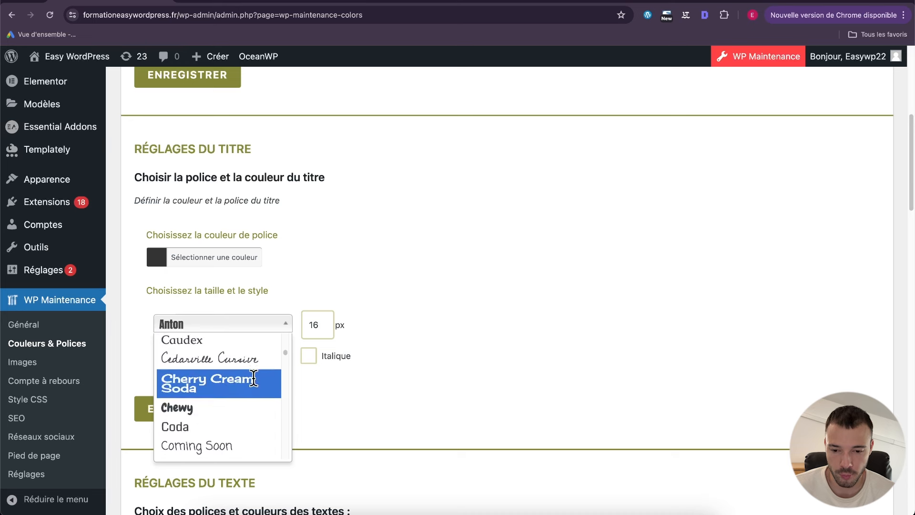
scroll(252, 376, "down", 10)
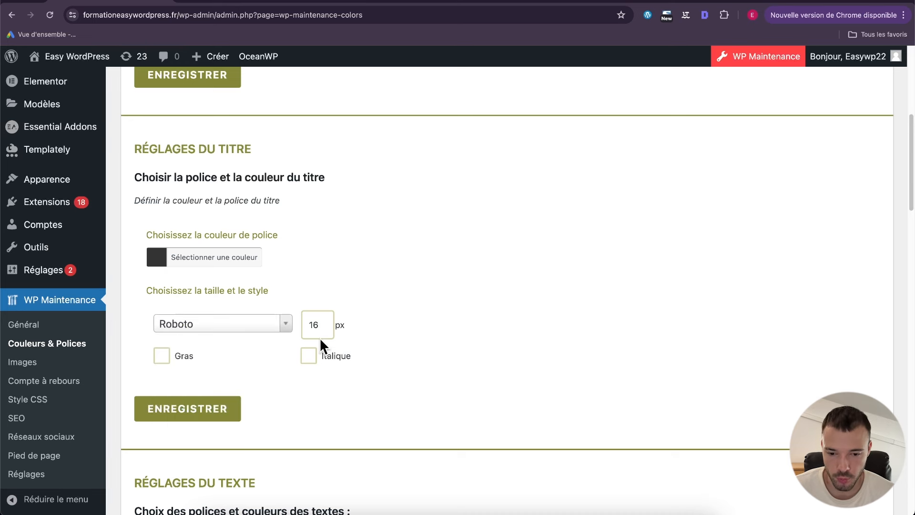
double_click(314, 325)
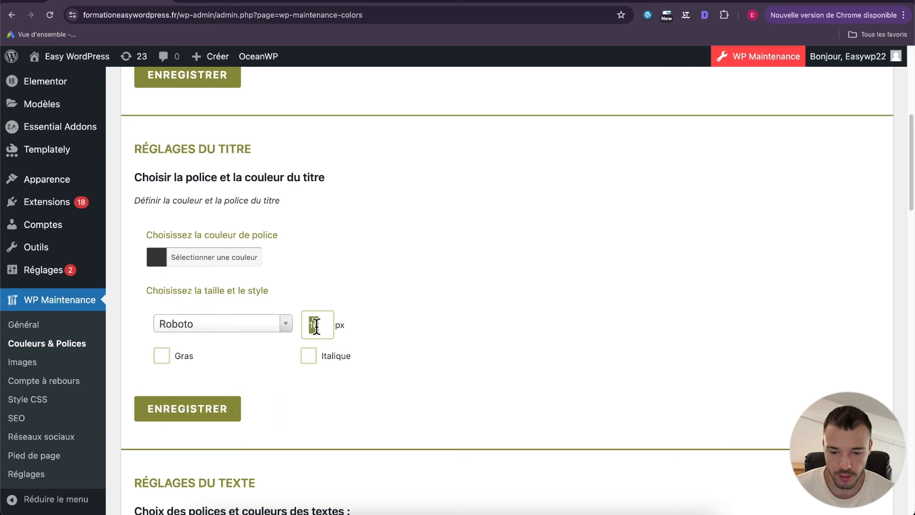
type("25")
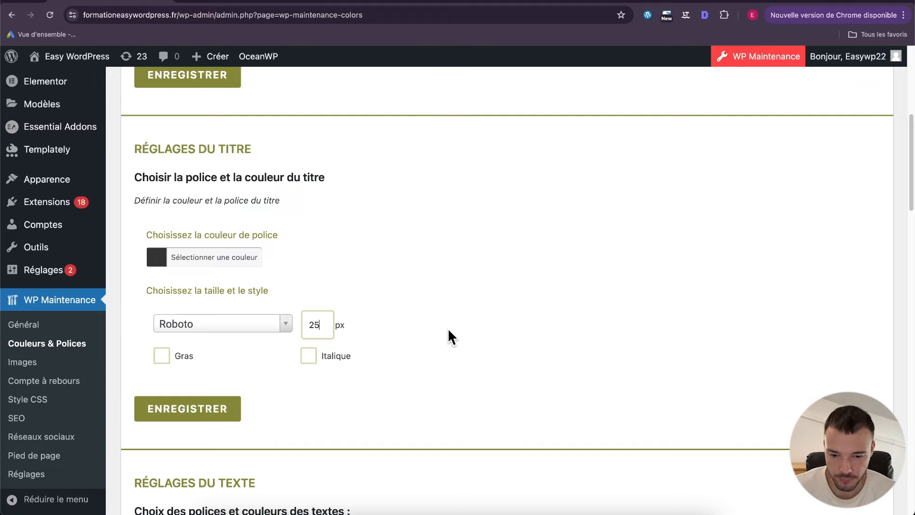
left_click(195, 401)
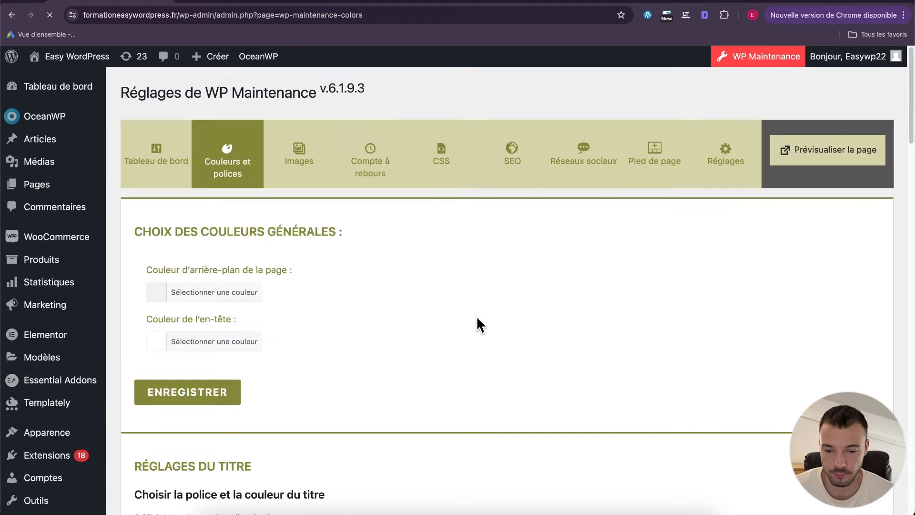
Review the text, frame, countdown and footer style settings, and preview the maintenance page.
scroll(476, 315, "down", 10)
scroll(477, 318, "down", 4)
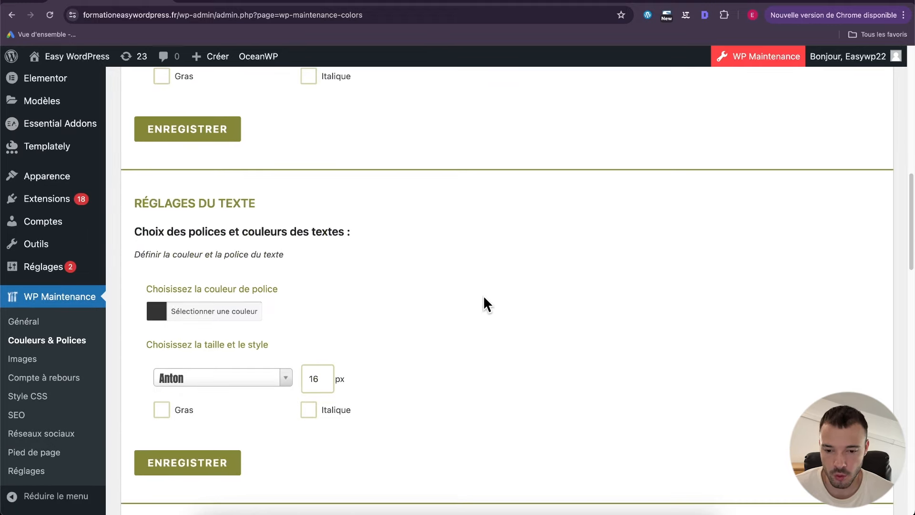
scroll(442, 316, "down", 12)
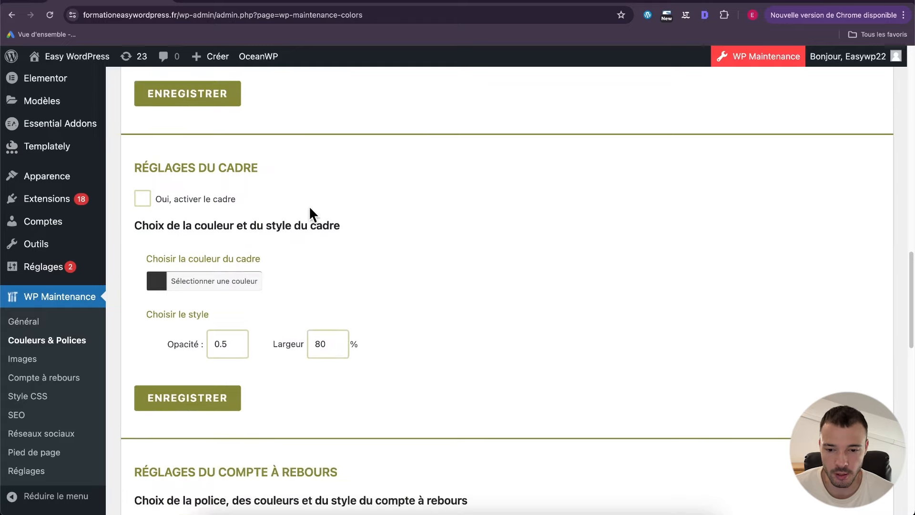
scroll(430, 300, "down", 11)
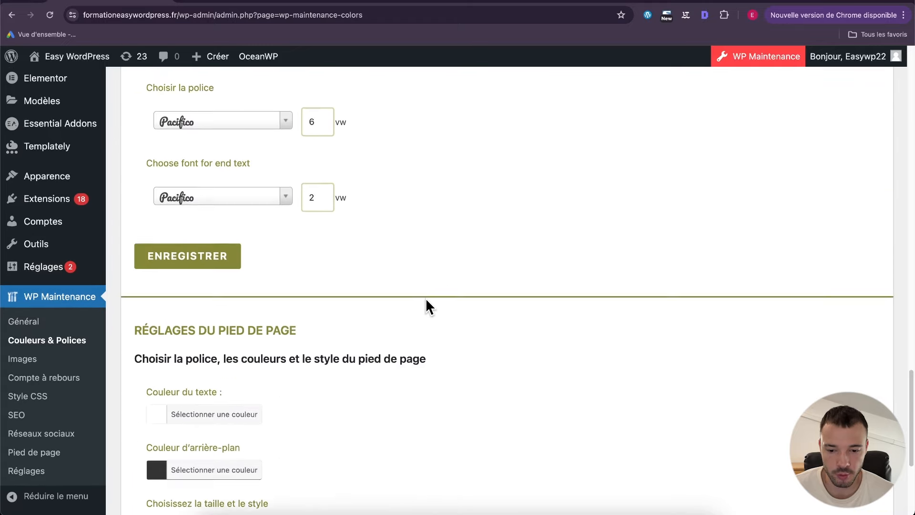
scroll(426, 299, "up", 20)
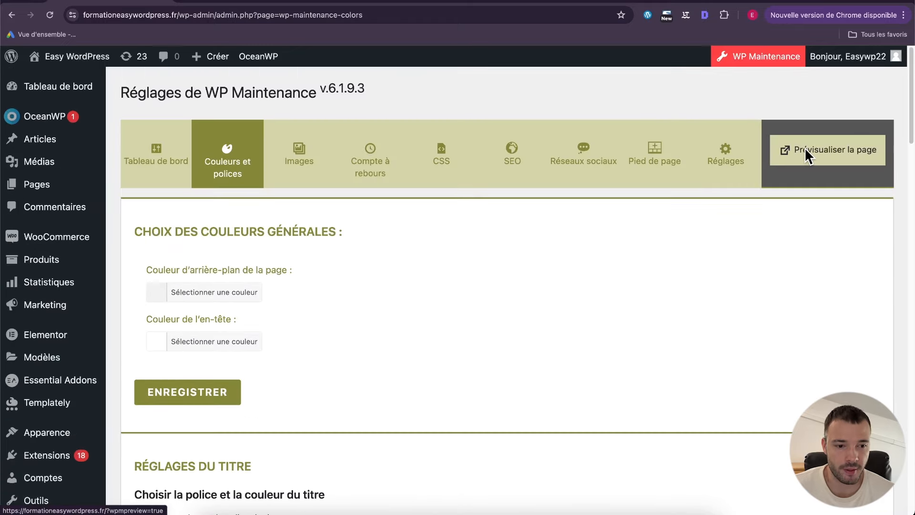
left_click(805, 151)
left_click(110, 2)
Open the maintenance page's image settings and examine the current image and the background image options.
left_click(311, 153)
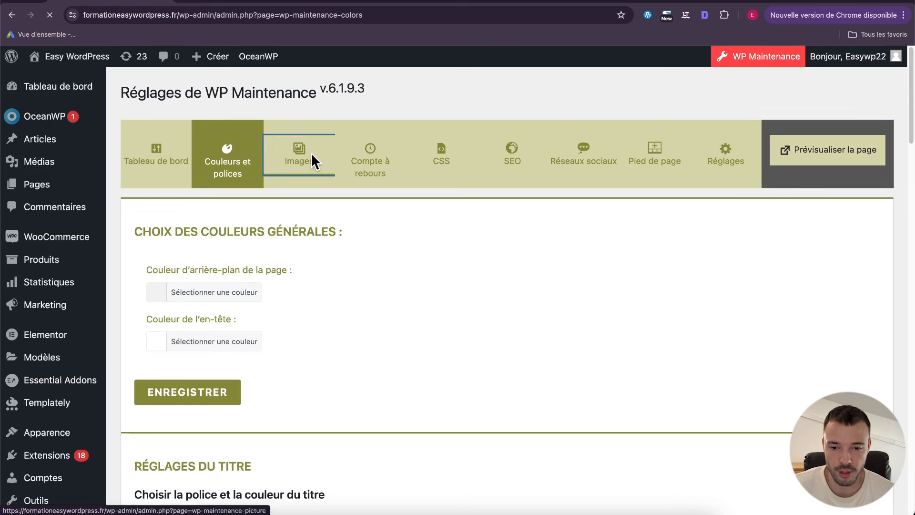
scroll(529, 250, "down", 7)
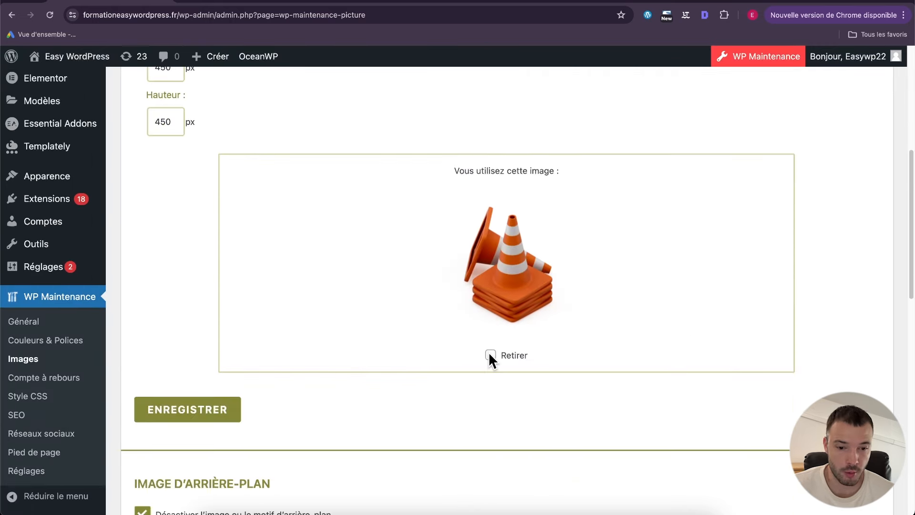
scroll(430, 333, "up", 2)
scroll(429, 332, "down", 9)
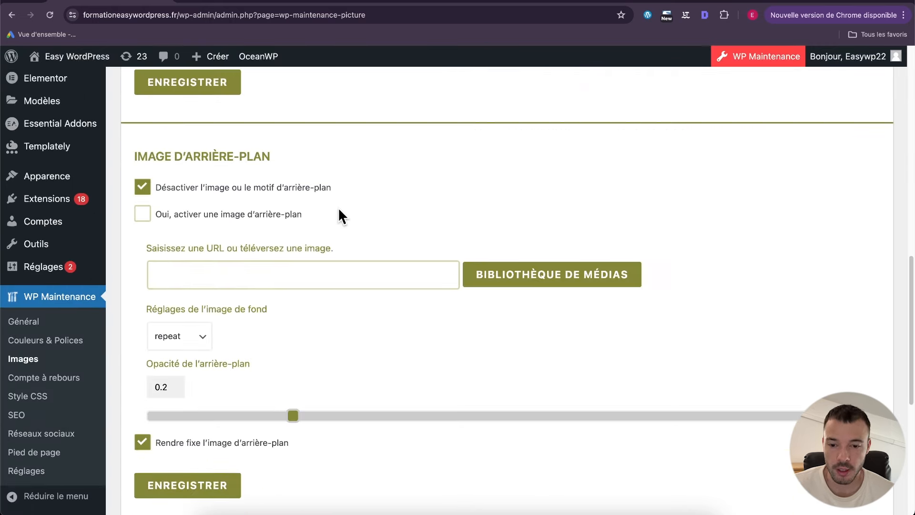